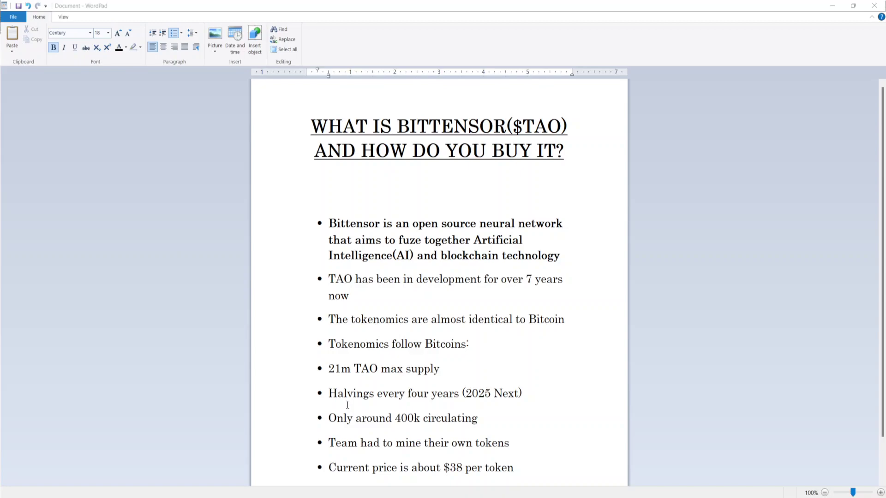
{"action": "scroll", "coordinate": [392, 347], "scroll_direction": "down", "scroll_amount": 1}
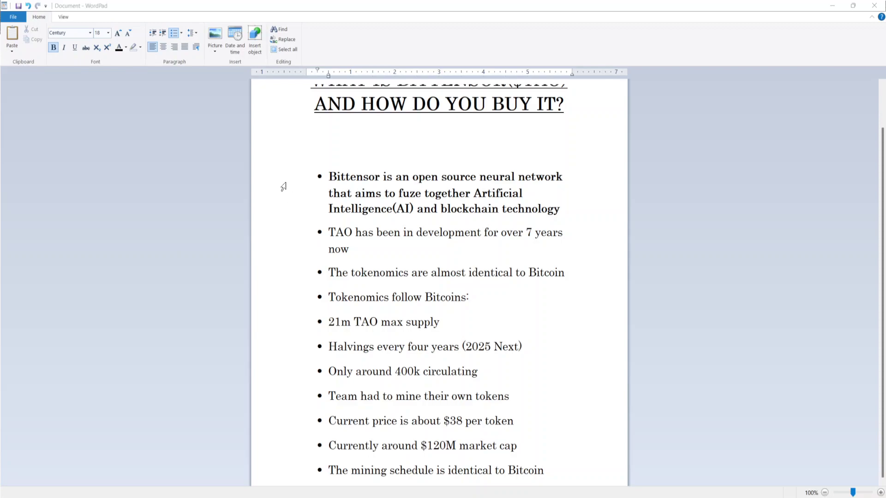
{"action": "scroll", "coordinate": [281, 195], "scroll_direction": "up", "scroll_amount": 1}
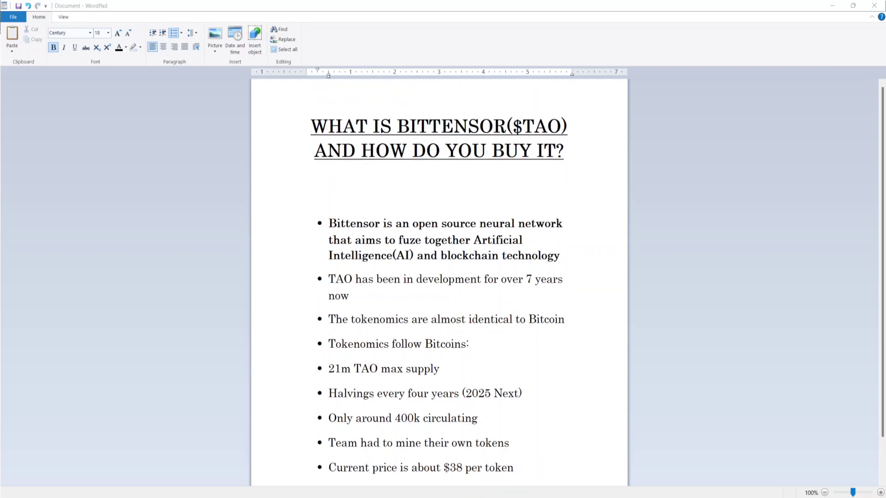
Install the polkadot{.js} extension from its Chrome Web Store listing.
{"action": "left_click", "coordinate": [578, 457]}
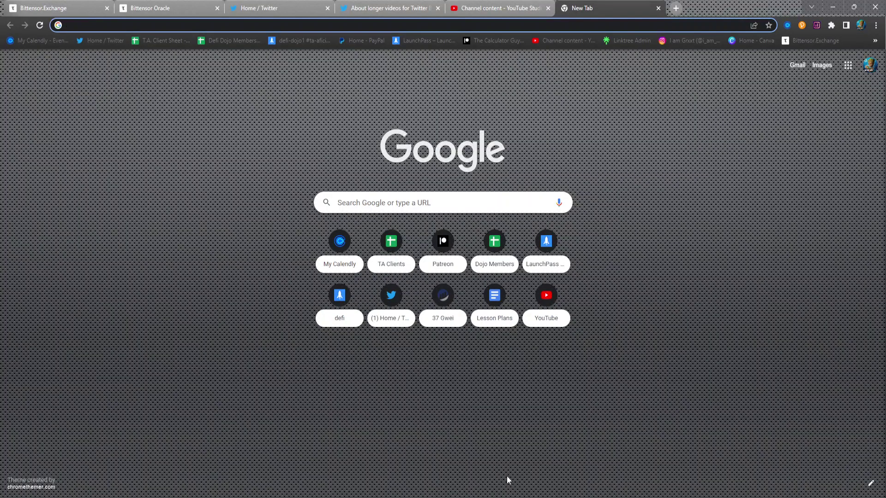
{"action": "left_click", "coordinate": [482, 476]}
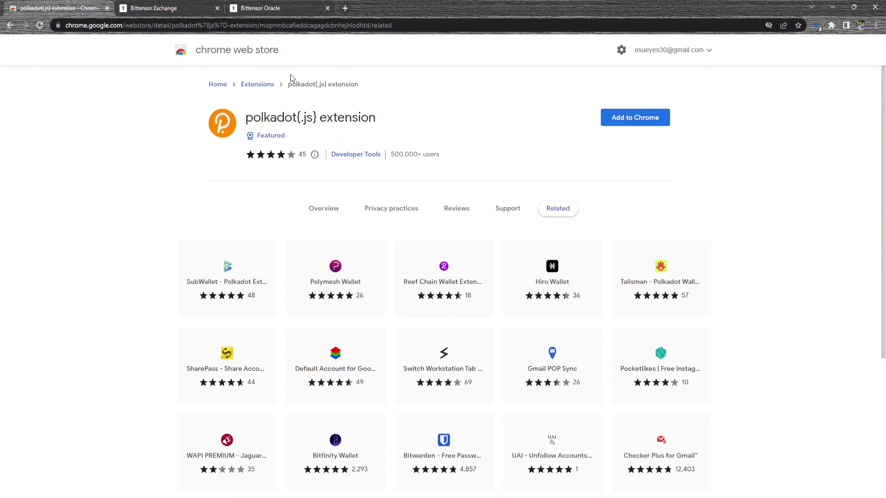
{"action": "left_click", "coordinate": [641, 124]}
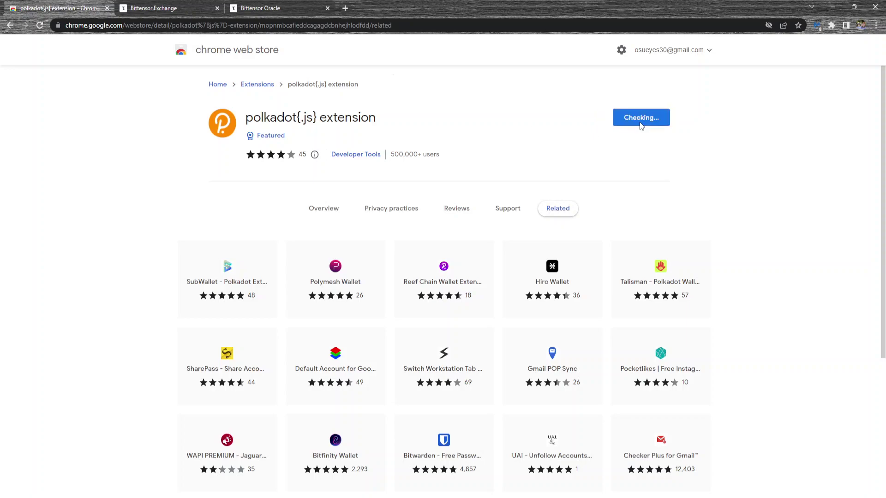
{"action": "left_click", "coordinate": [466, 109]}
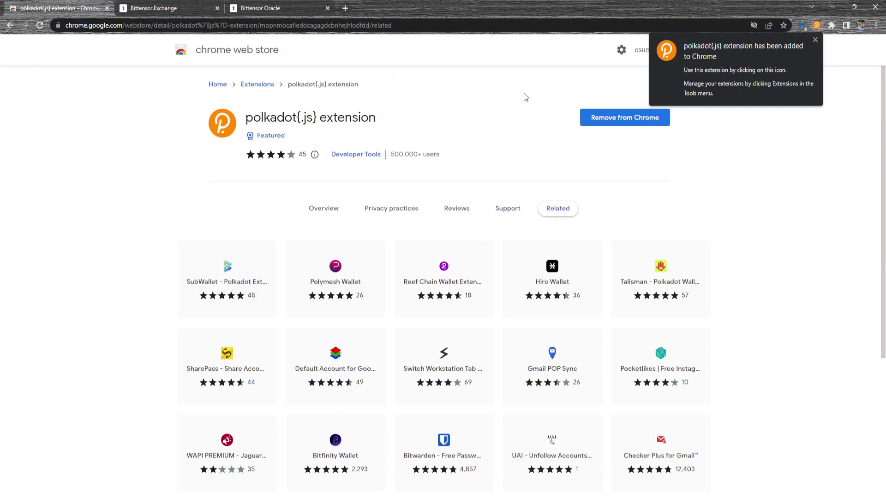
Pin polkadot{.js} to the toolbar from the Extensions menu.
{"action": "left_click", "coordinate": [832, 26]}
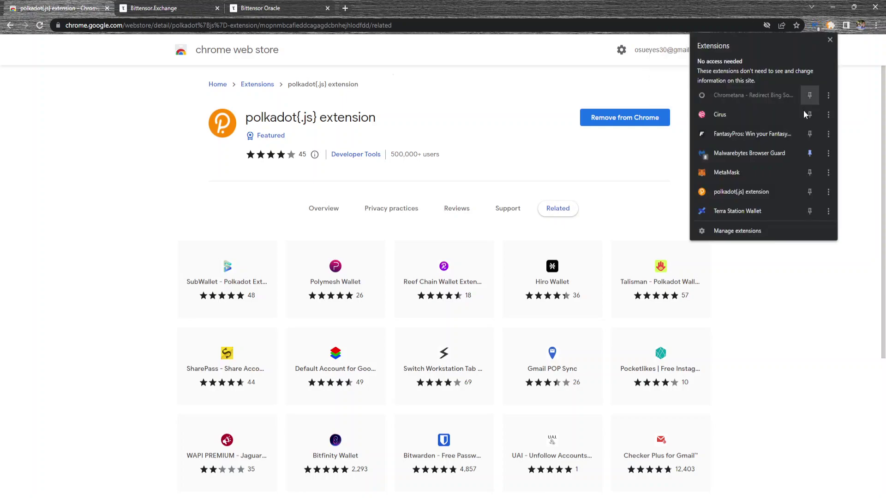
{"action": "left_click", "coordinate": [810, 192]}
{"action": "left_click", "coordinate": [855, 100]}
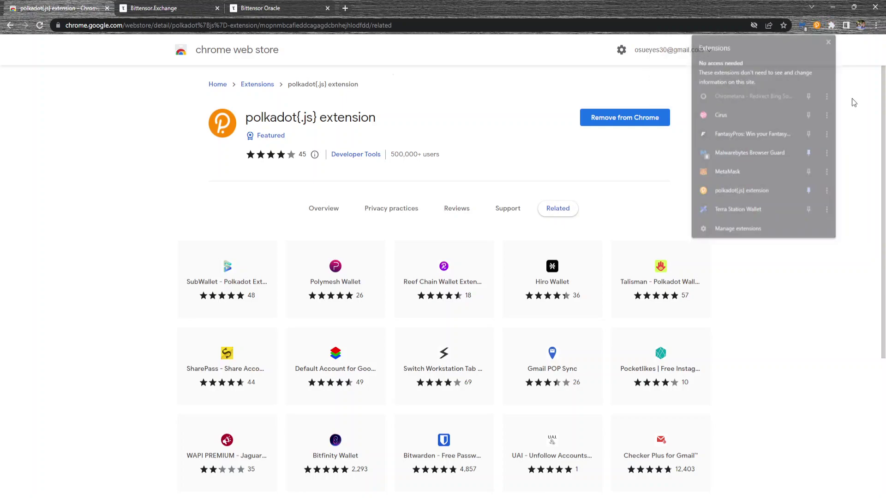
Start a new polkadot{.js} account and confirm its generated 12-word seed is saved.
{"action": "left_click", "coordinate": [817, 26]}
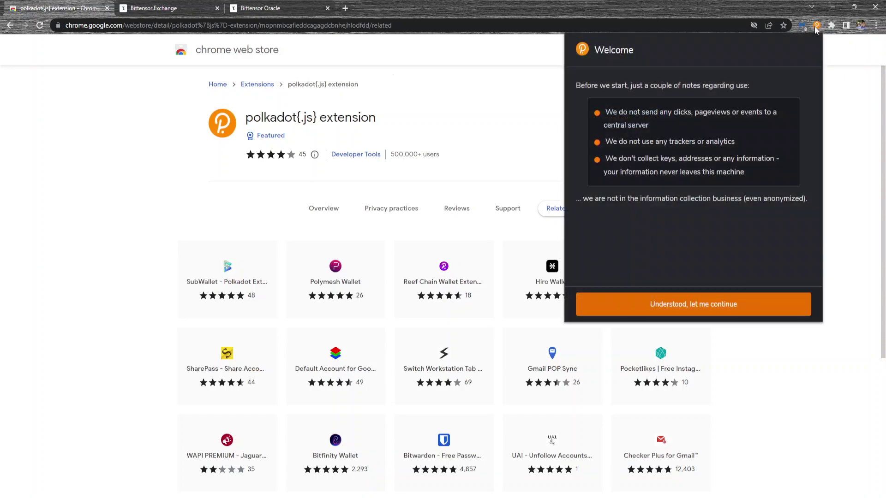
{"action": "left_click", "coordinate": [685, 310]}
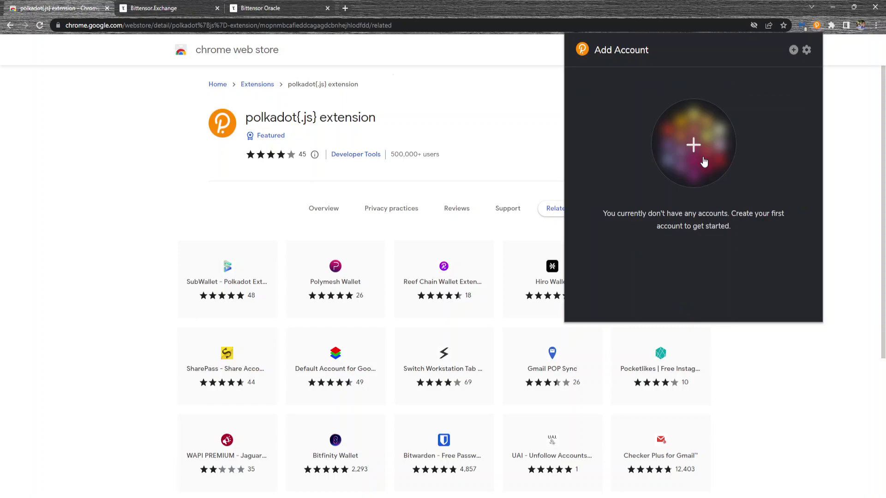
{"action": "left_click", "coordinate": [694, 145]}
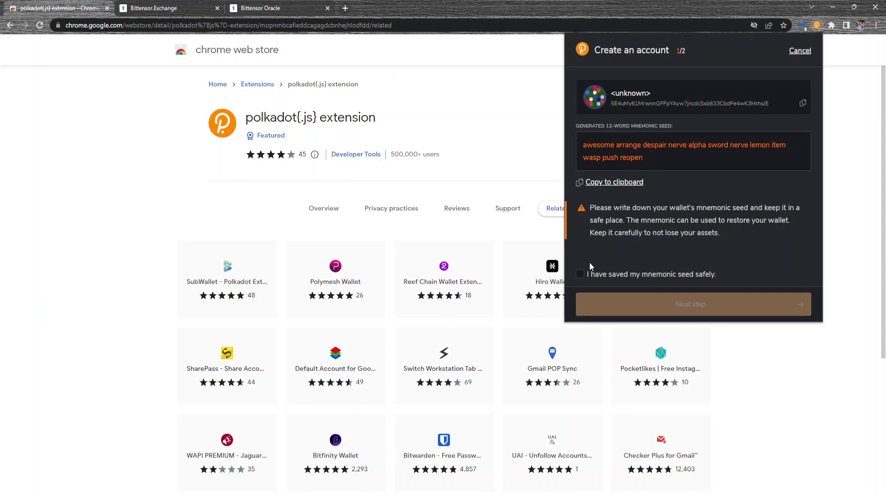
{"action": "left_click", "coordinate": [582, 277]}
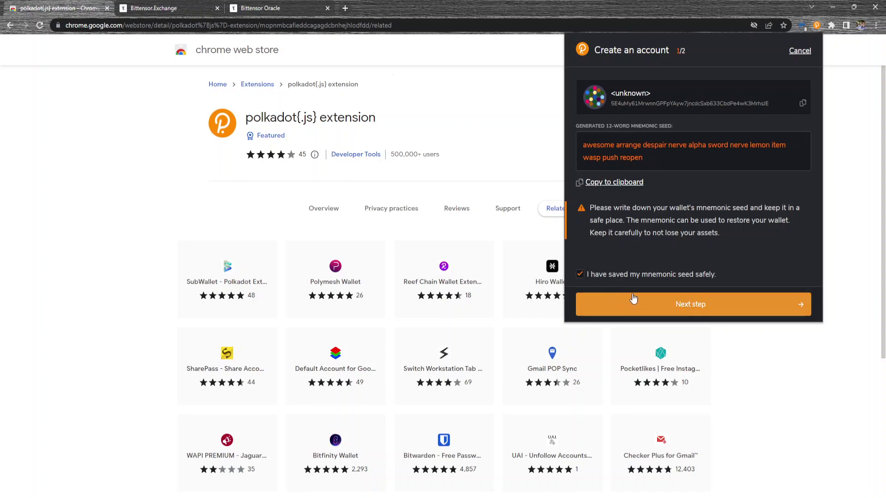
Name the account TAO WALLET and enter its password twice.
{"action": "left_click", "coordinate": [682, 304]}
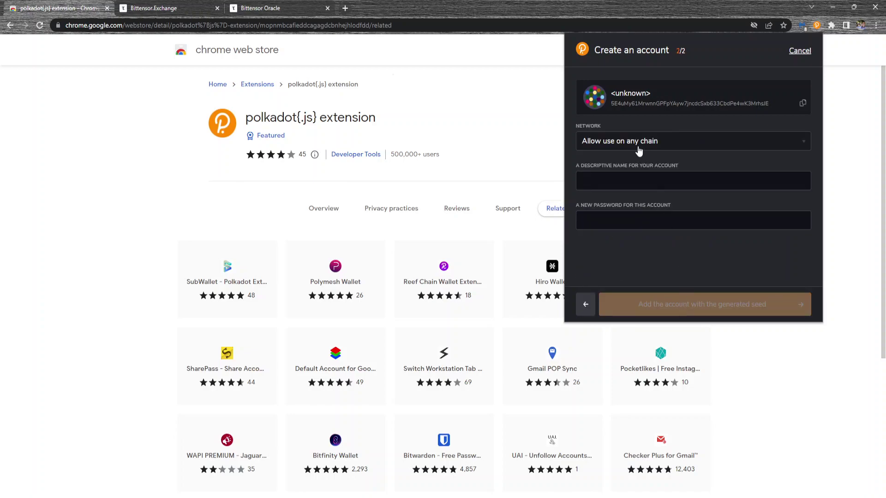
{"action": "left_click", "coordinate": [604, 180]}
{"action": "type", "text": "TAO"}
{"action": "type", "text": " WALLET"}
{"action": "left_click", "coordinate": [604, 223]}
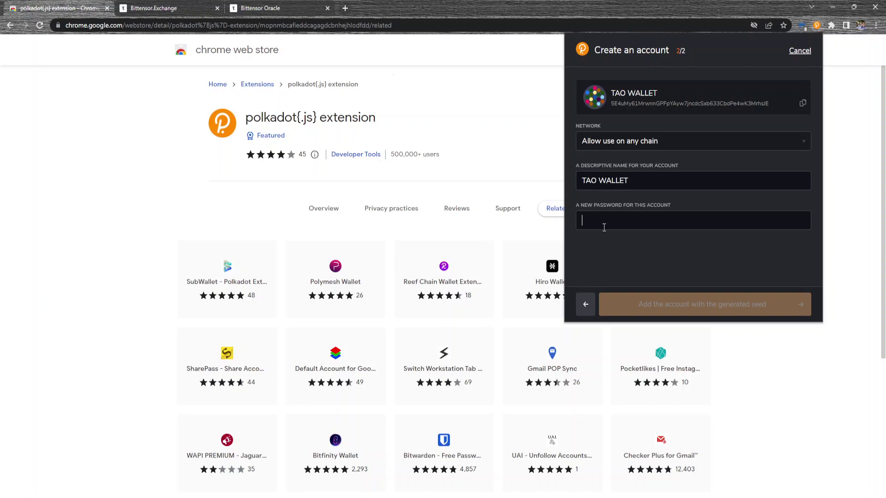
{"action": "type", "text": "••••••"}
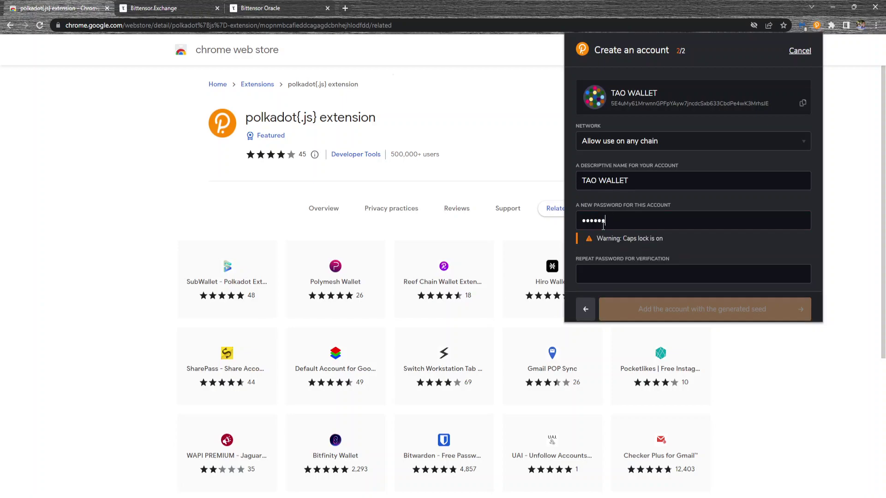
{"action": "type", "text": "••••"}
{"action": "left_click", "coordinate": [594, 267]}
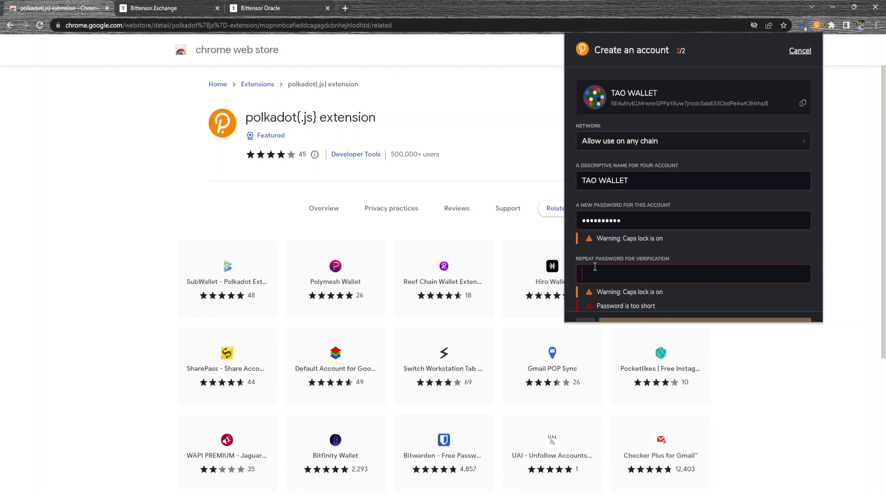
{"action": "type", "text": "••••••••••"}
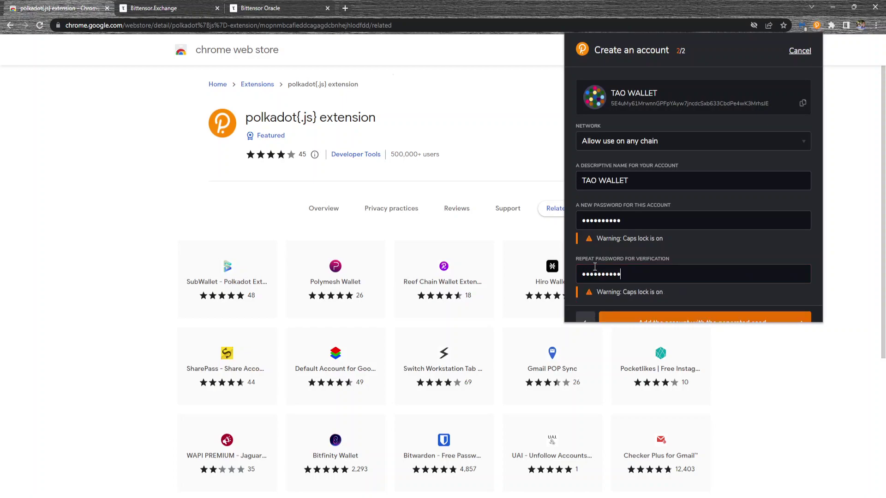
Keep Network on Allow use on any chain and add the account with the generated seed.
{"action": "left_click", "coordinate": [683, 142]}
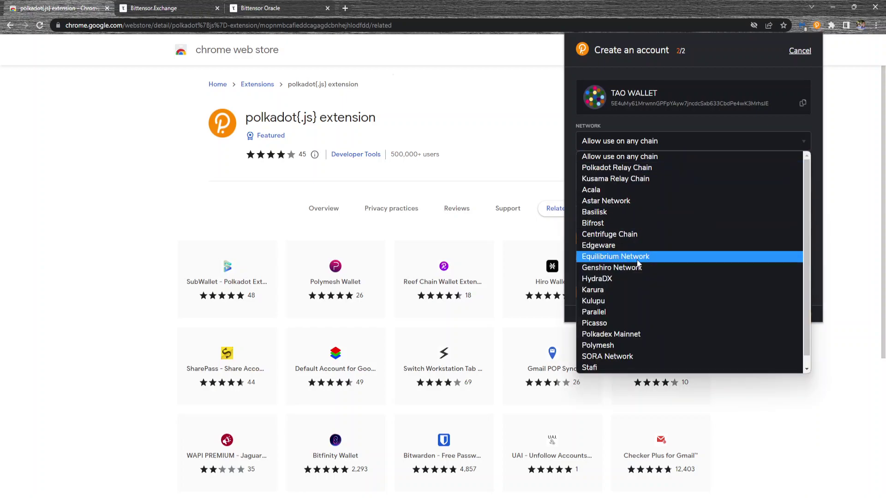
{"action": "scroll", "coordinate": [637, 297], "scroll_direction": "down", "scroll_amount": 1}
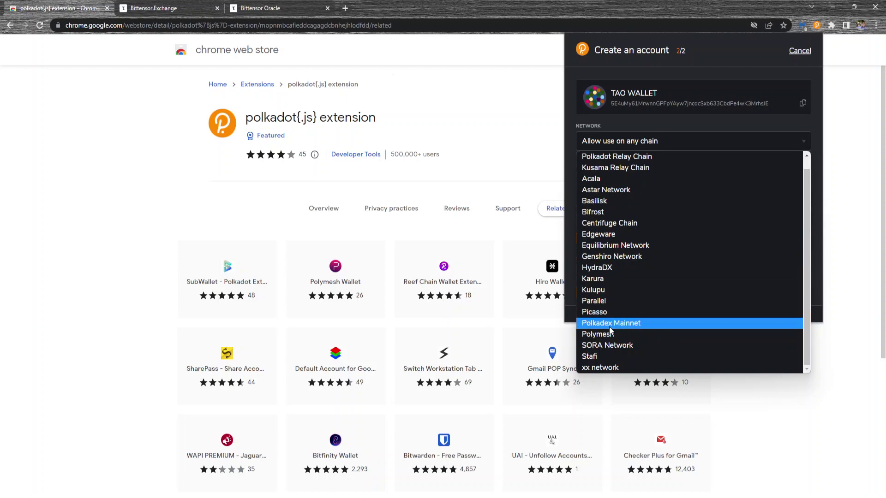
{"action": "scroll", "coordinate": [610, 327], "scroll_direction": "up", "scroll_amount": 1}
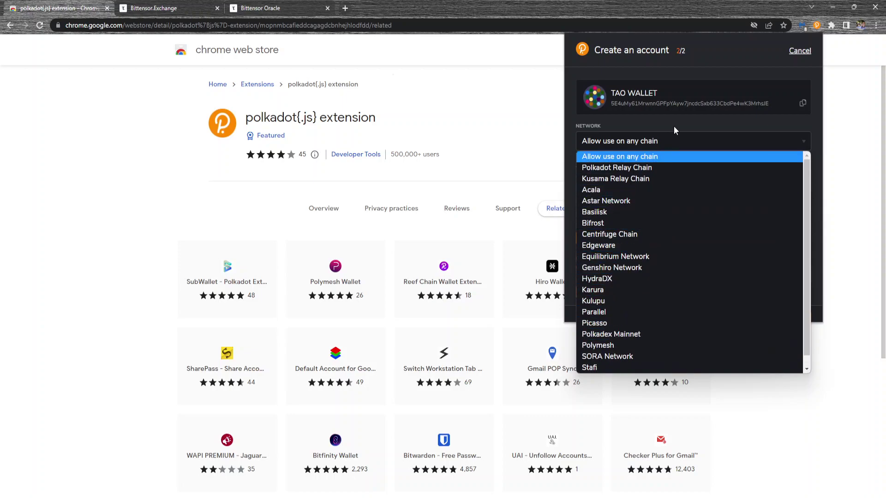
{"action": "left_click", "coordinate": [673, 126]}
{"action": "scroll", "coordinate": [650, 222], "scroll_direction": "down", "scroll_amount": 1}
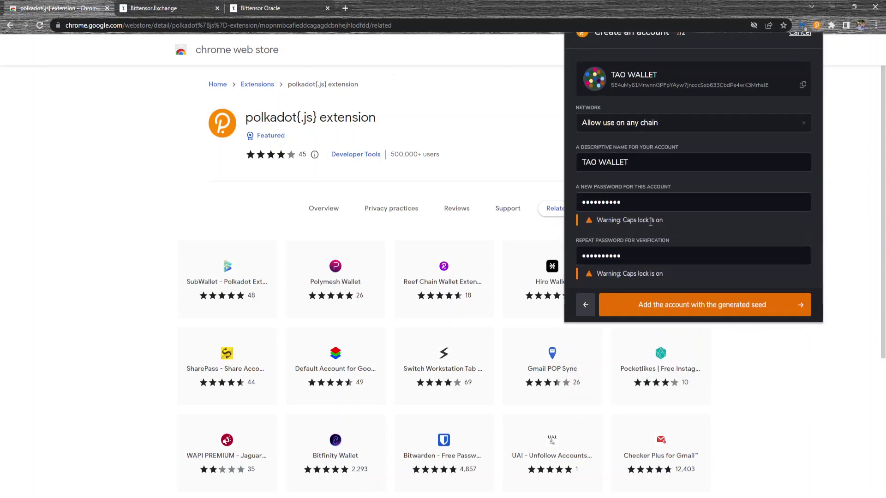
{"action": "left_click", "coordinate": [687, 310]}
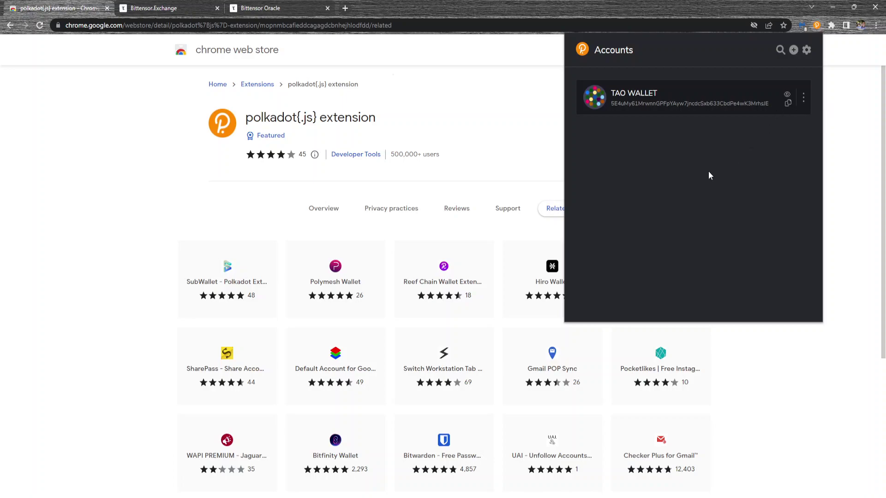
Switch to Bittensor.Exchange and go to its login page.
{"action": "left_click", "coordinate": [158, 8]}
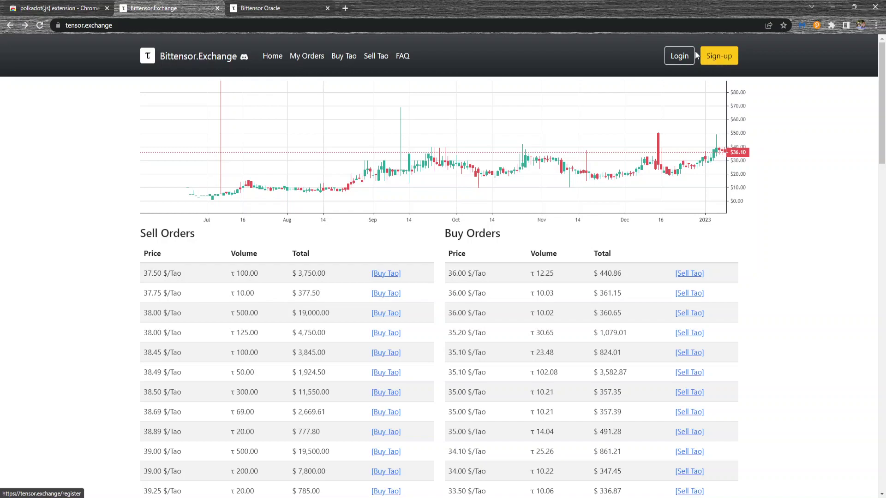
{"action": "left_click", "coordinate": [680, 56]}
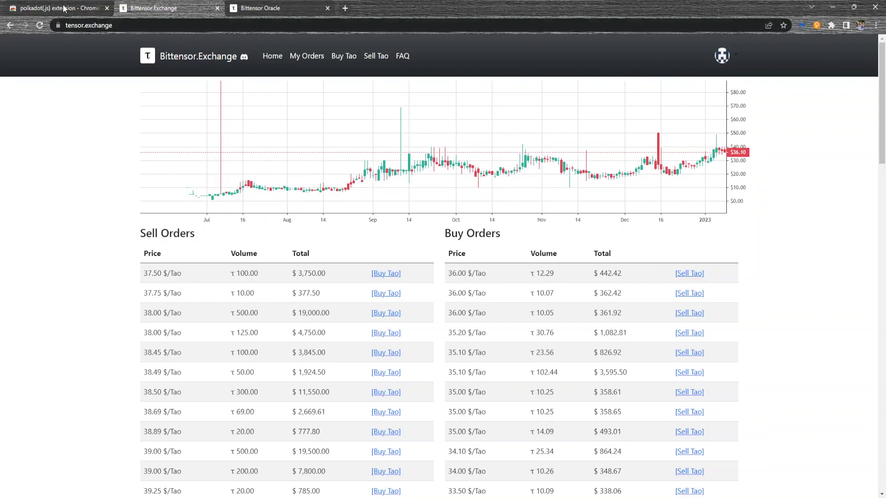
Copy the TAO WALLET address and take the 100 Tao order at $37.50.
{"action": "left_click", "coordinate": [817, 26]}
{"action": "left_click", "coordinate": [787, 108]}
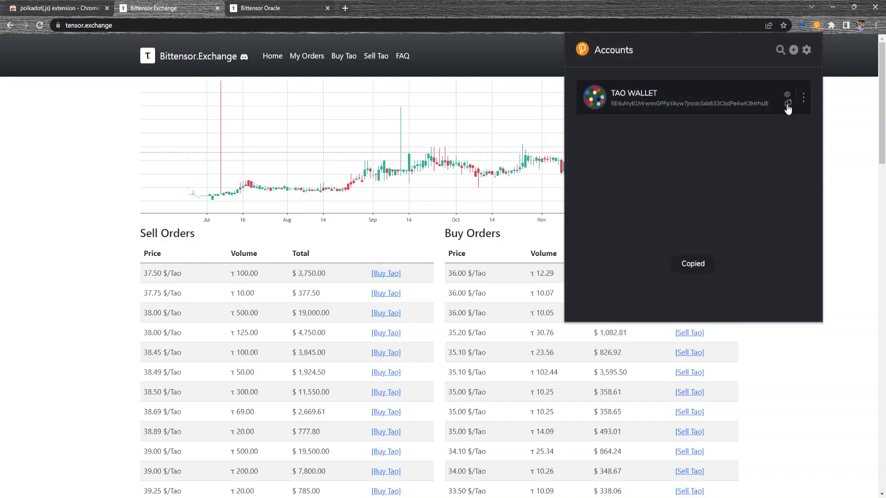
{"action": "left_click", "coordinate": [55, 204]}
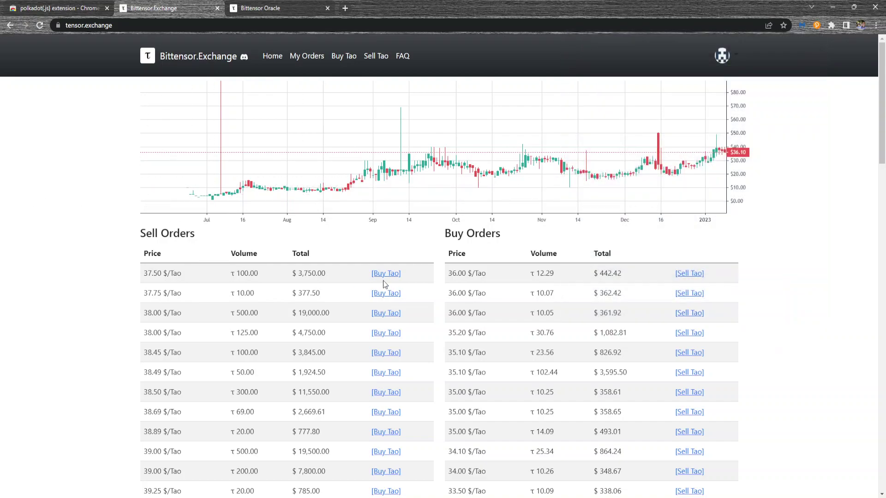
{"action": "left_click", "coordinate": [392, 274]}
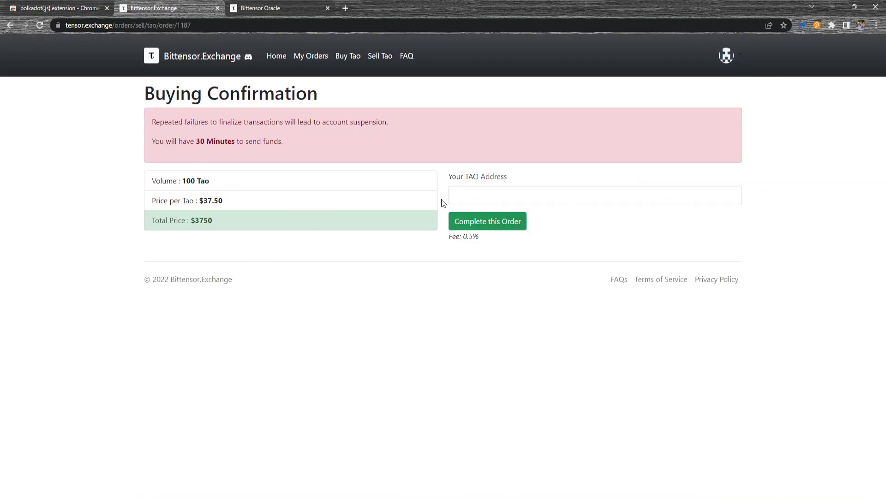
Paste the wallet address into Your TAO Address and complete the order.
{"action": "left_click", "coordinate": [460, 197]}
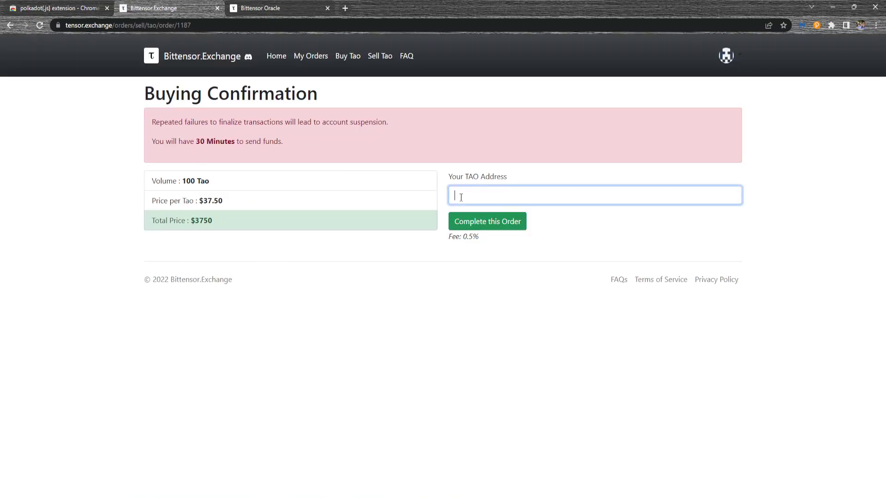
{"action": "right_click", "coordinate": [476, 198]}
{"action": "left_click", "coordinate": [486, 272]}
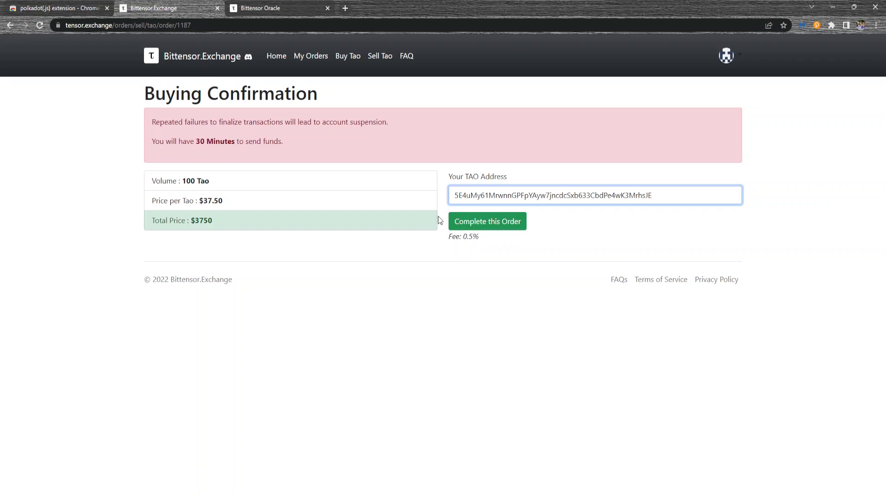
{"action": "left_click", "coordinate": [495, 227]}
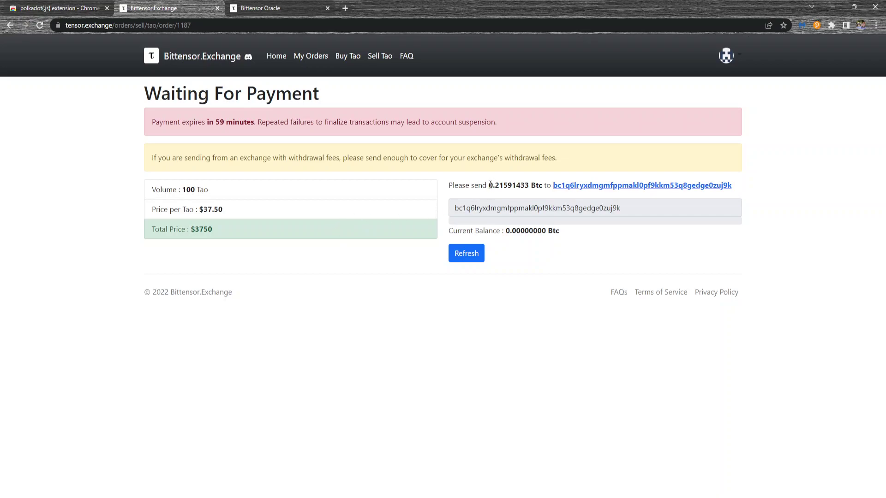
{"action": "left_click_drag", "start_coordinate": [490, 184], "coordinate": [529, 185]}
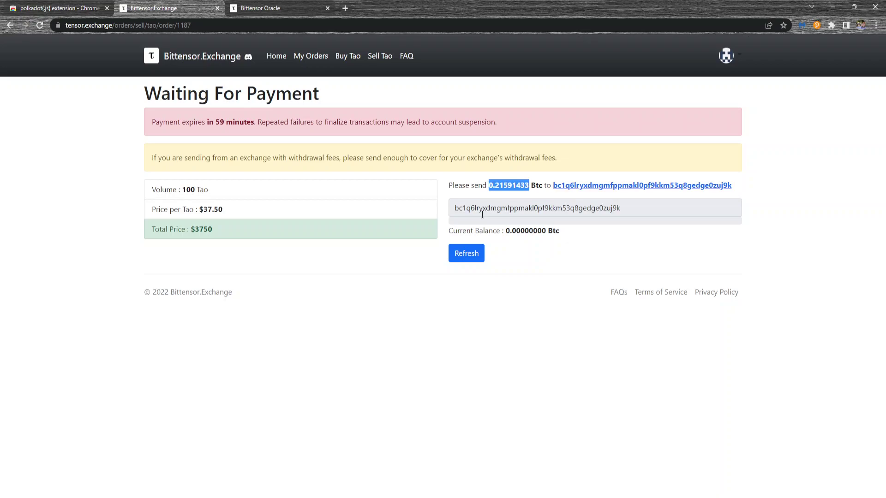
{"action": "left_click", "coordinate": [468, 255]}
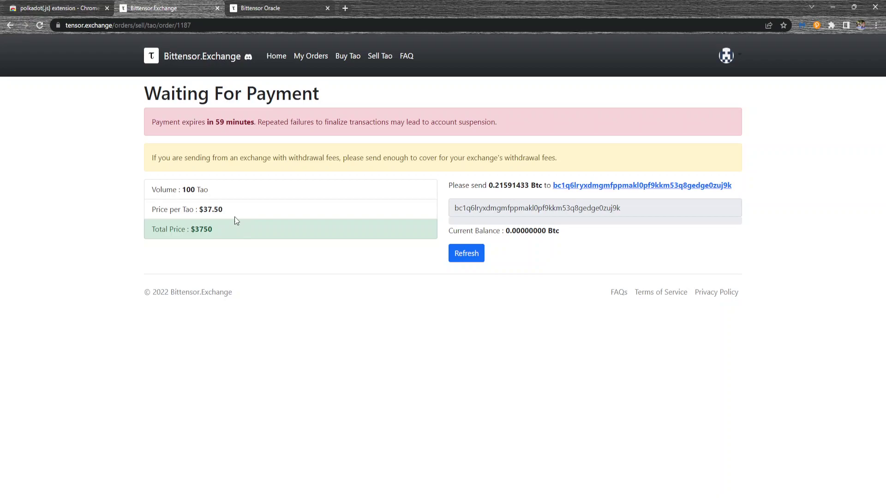
Review the TAO WALLET account in the wallet popup, then switch to the Bittensor Oracle explorer.
{"action": "left_click", "coordinate": [61, 8]}
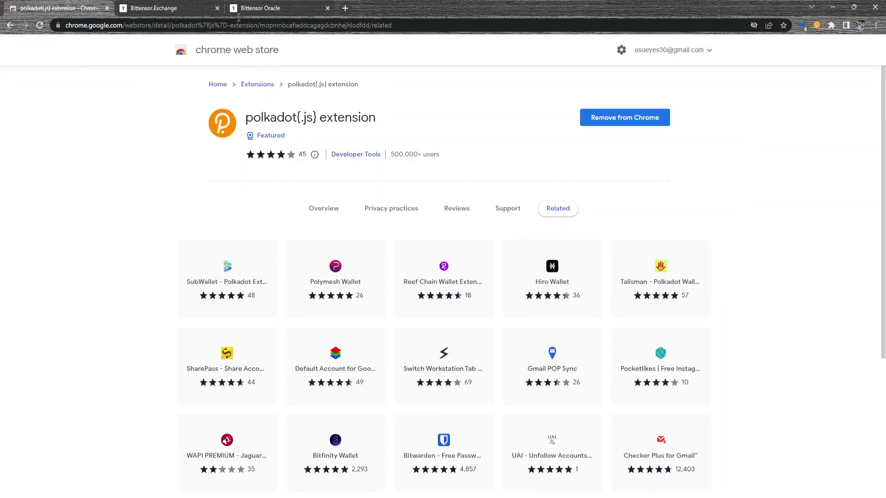
{"action": "left_click", "coordinate": [154, 8]}
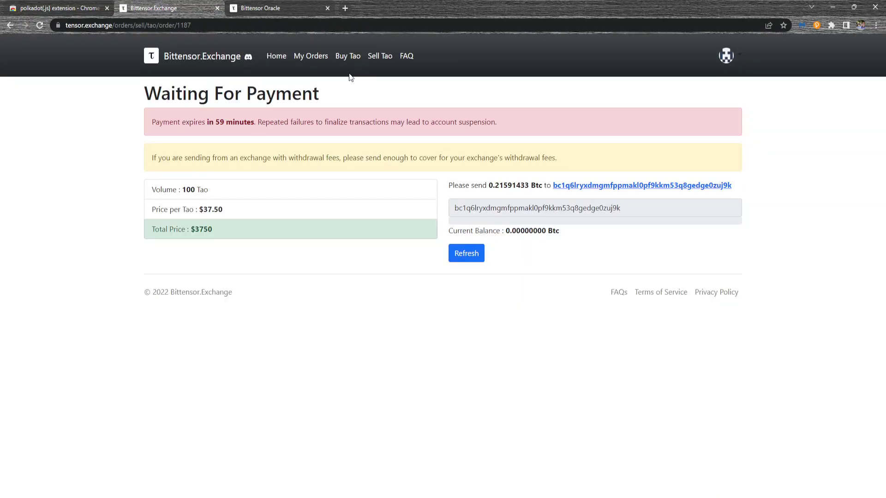
{"action": "left_click", "coordinate": [815, 26]}
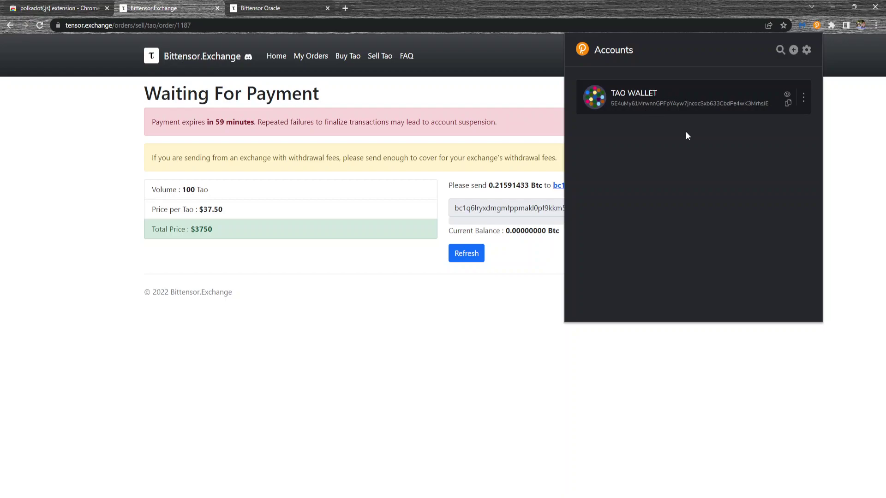
{"action": "left_click", "coordinate": [278, 9]}
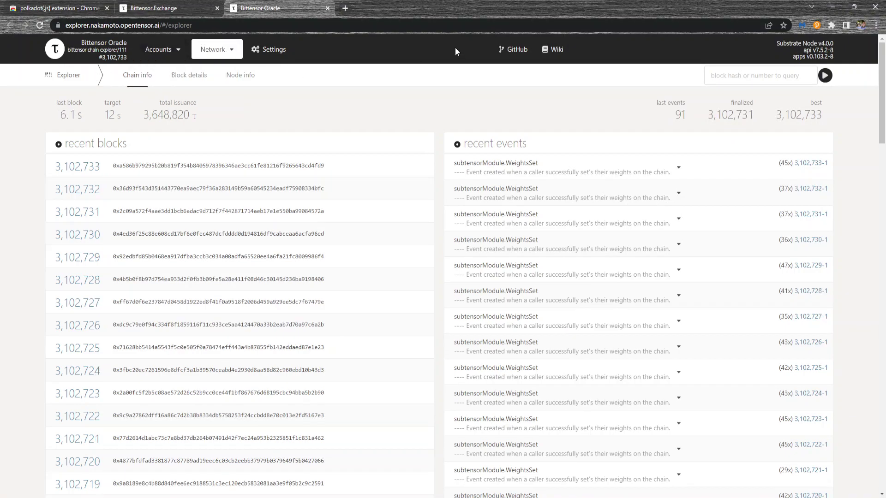
Reload the explorer and allow it access to the polkadot{.js} wallet addresses.
{"action": "left_click", "coordinate": [39, 27]}
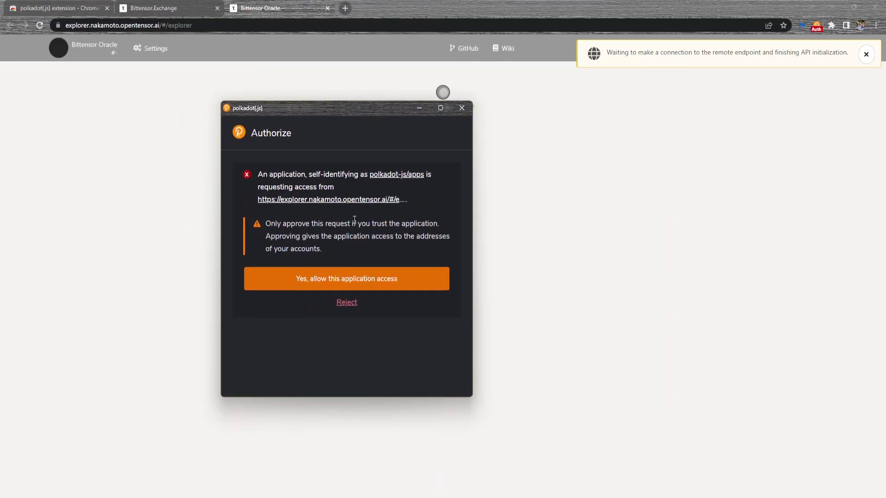
{"action": "left_click", "coordinate": [334, 280]}
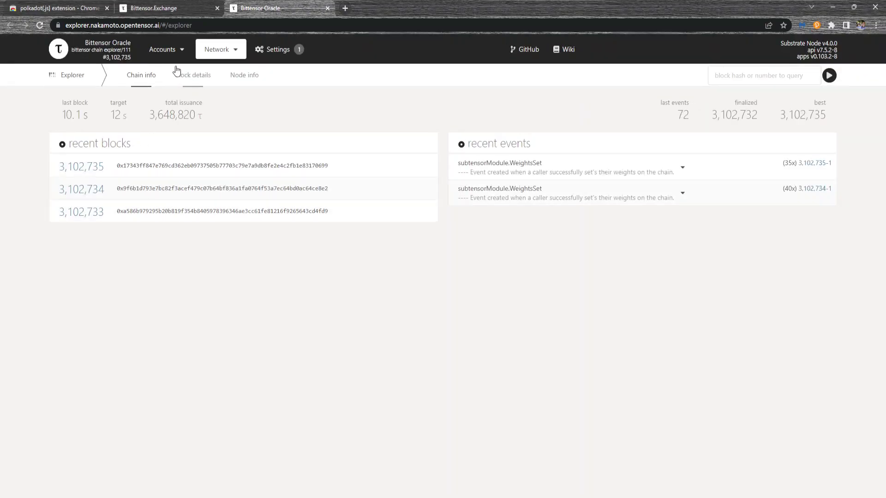
{"action": "mouse_move", "coordinate": [165, 50]}
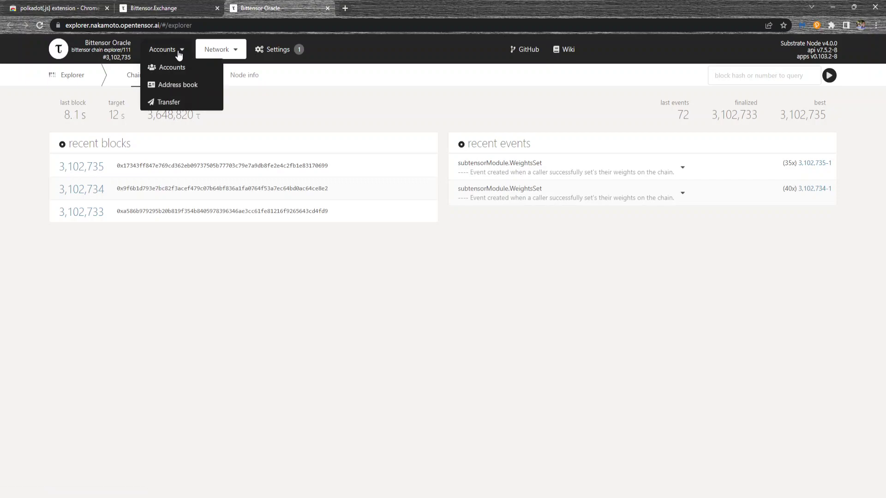
View My accounts showing TAO WALLET at zero balance, then return to the exchange's payment page.
{"action": "left_click", "coordinate": [174, 68]}
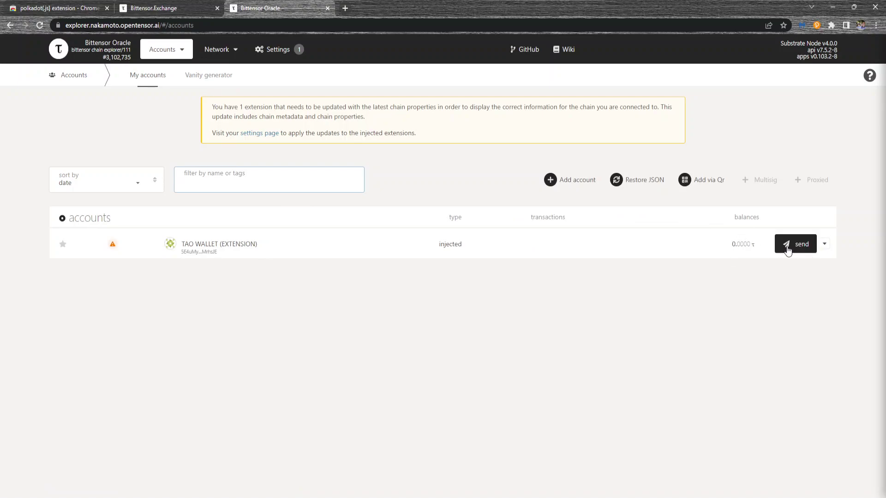
{"action": "left_click", "coordinate": [144, 6]}
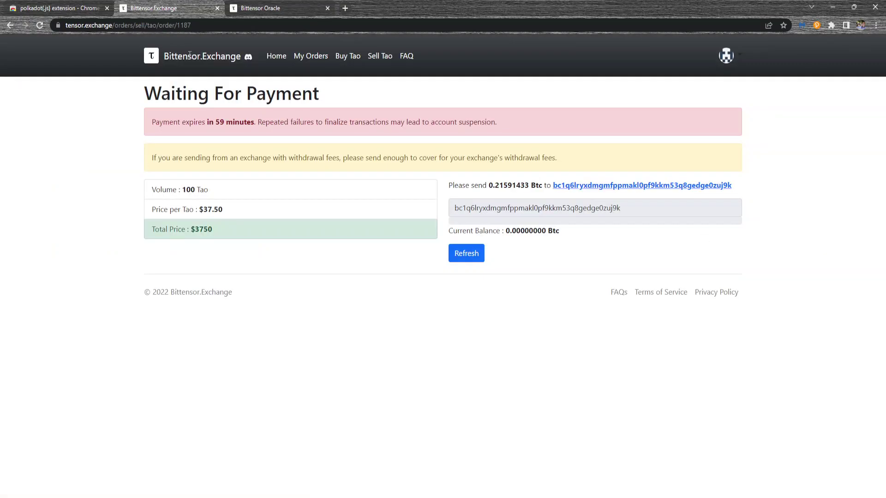
Try selling into the $36.00 buy order for 12.29 Tao, get refused for low trust, and go Home.
{"action": "left_click", "coordinate": [275, 62]}
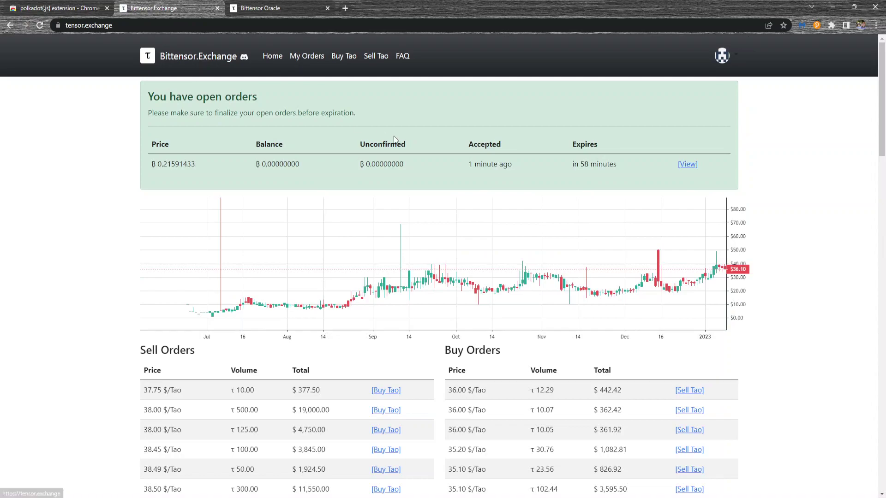
{"action": "scroll", "coordinate": [789, 305], "scroll_direction": "down", "scroll_amount": 2}
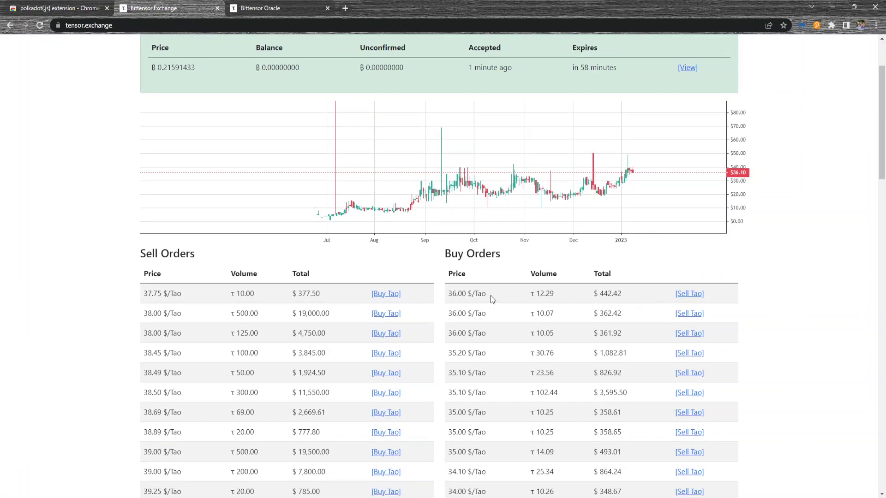
{"action": "scroll", "coordinate": [462, 282], "scroll_direction": "down", "scroll_amount": 2}
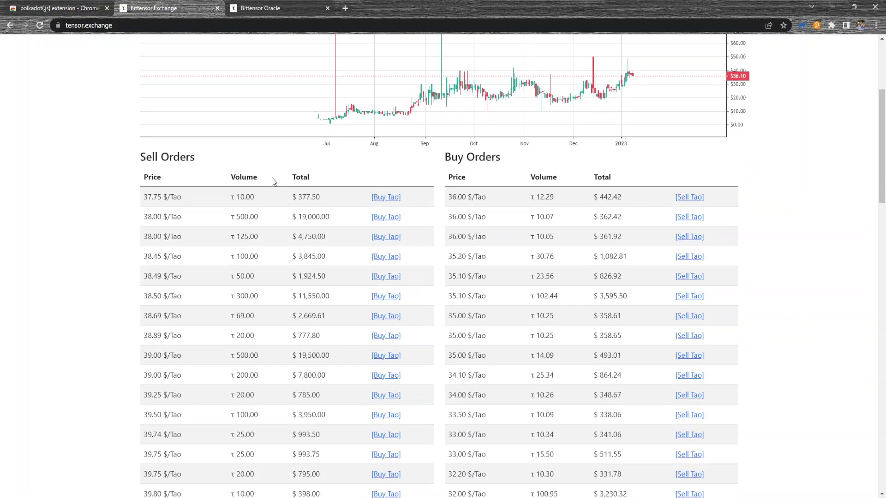
{"action": "left_click", "coordinate": [688, 200]}
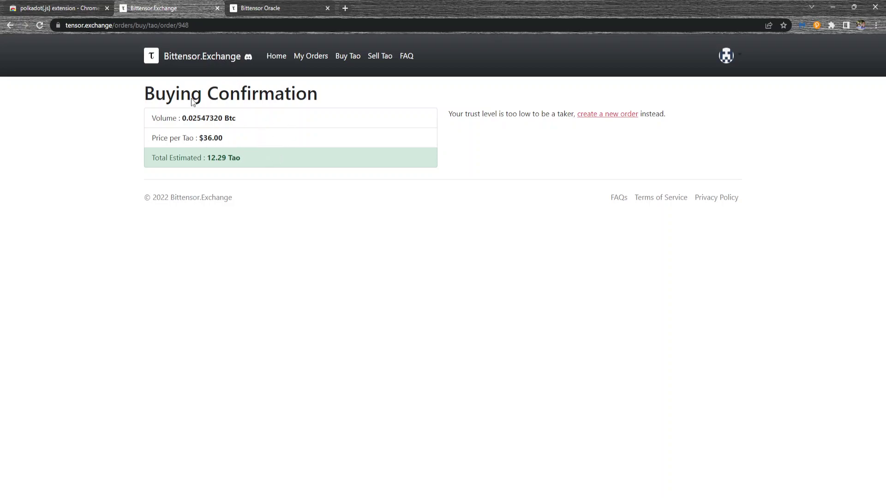
{"action": "left_click", "coordinate": [277, 61]}
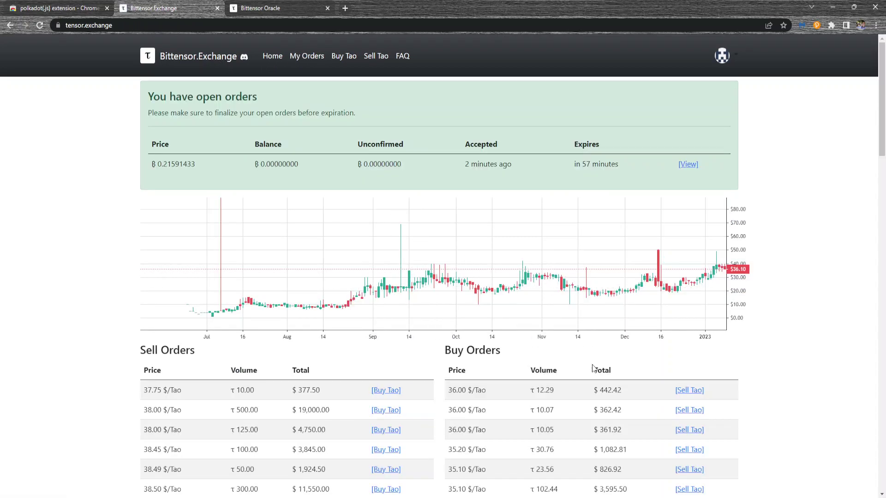
{"action": "scroll", "coordinate": [764, 371], "scroll_direction": "down", "scroll_amount": 1}
{"action": "scroll", "coordinate": [420, 265], "scroll_direction": "down", "scroll_amount": 2}
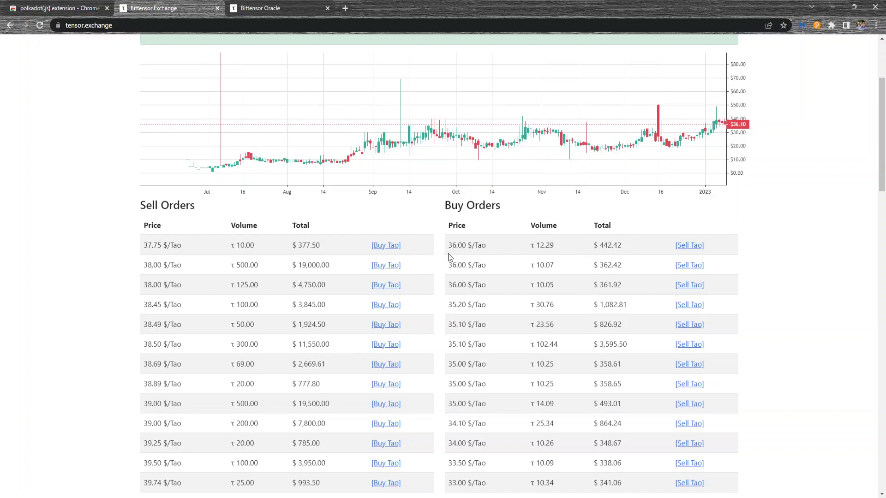
{"action": "scroll", "coordinate": [424, 254], "scroll_direction": "up", "scroll_amount": 3}
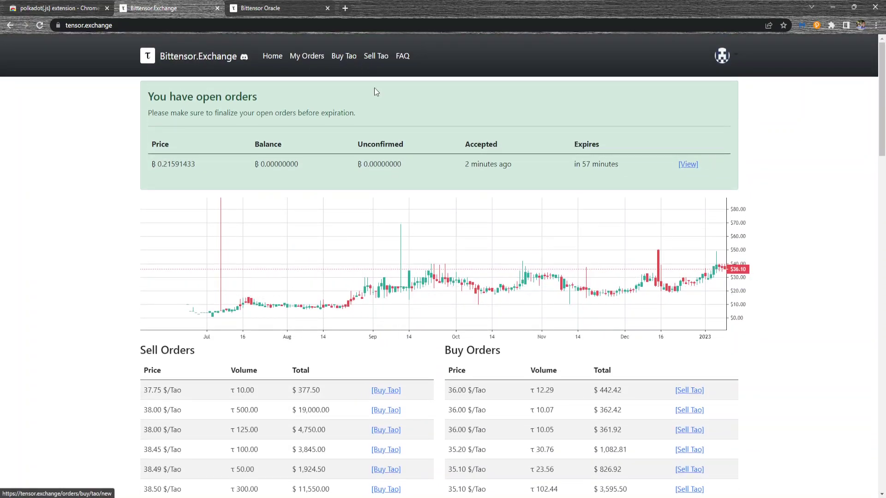
{"action": "scroll", "coordinate": [694, 360], "scroll_direction": "down", "scroll_amount": 1}
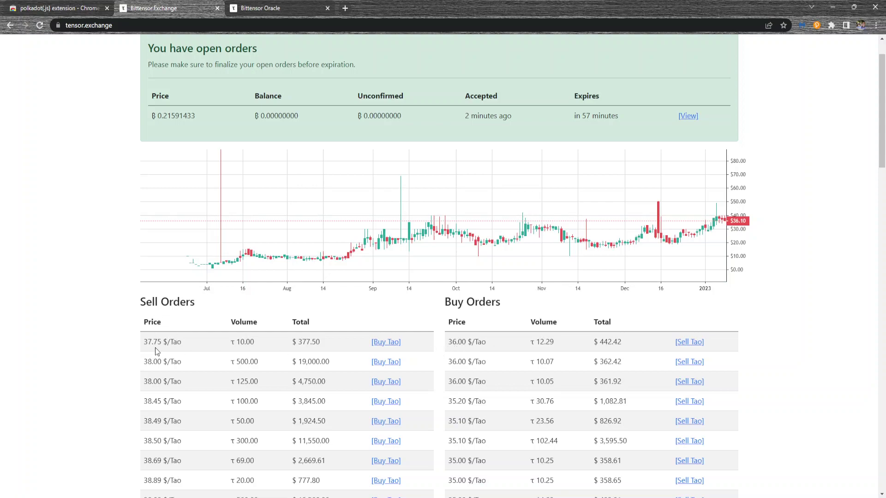
{"action": "scroll", "coordinate": [494, 341], "scroll_direction": "down", "scroll_amount": 3}
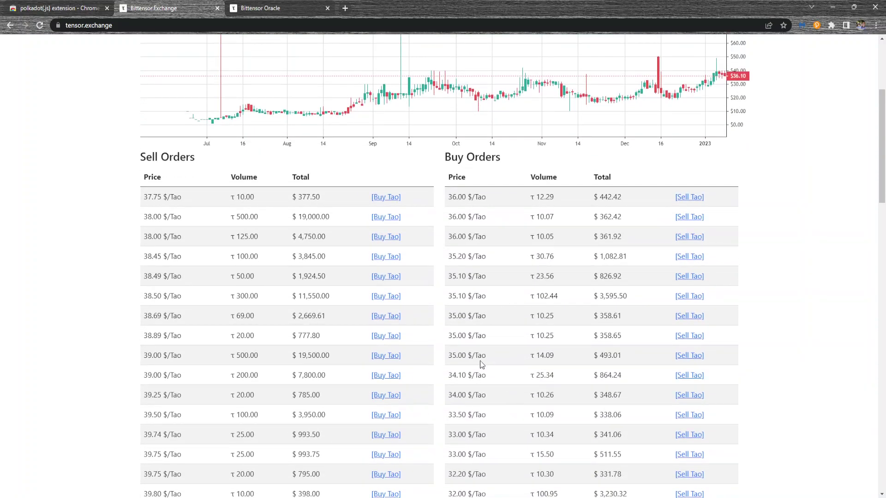
{"action": "scroll", "coordinate": [482, 364], "scroll_direction": "up", "scroll_amount": 3}
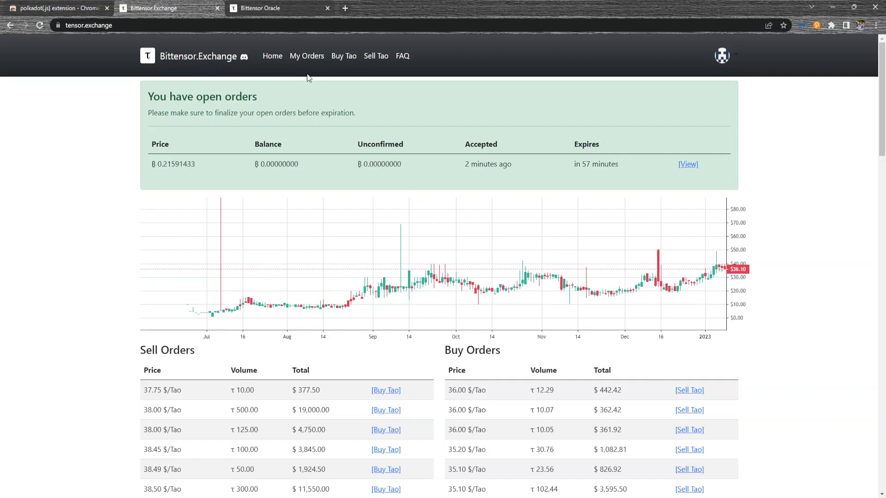
Start a Buy Tao order for 10 Tao at 36.5 dollars each.
{"action": "left_click", "coordinate": [338, 58]}
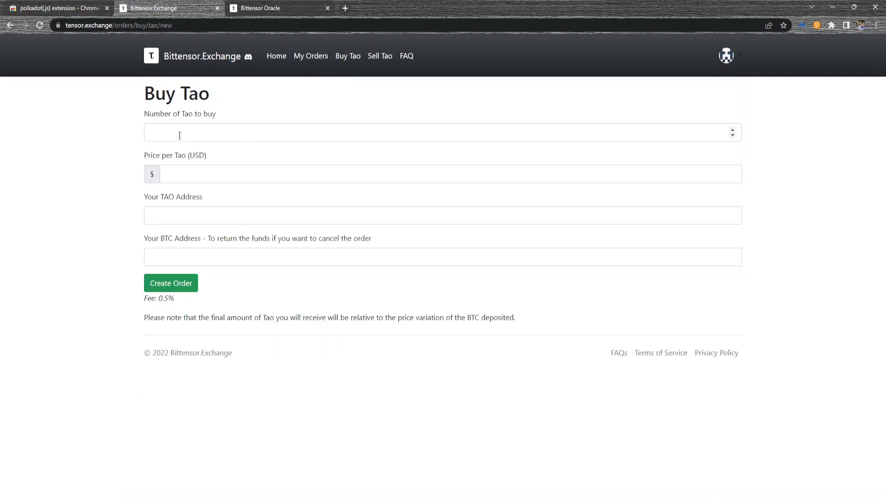
{"action": "left_click", "coordinate": [171, 133]}
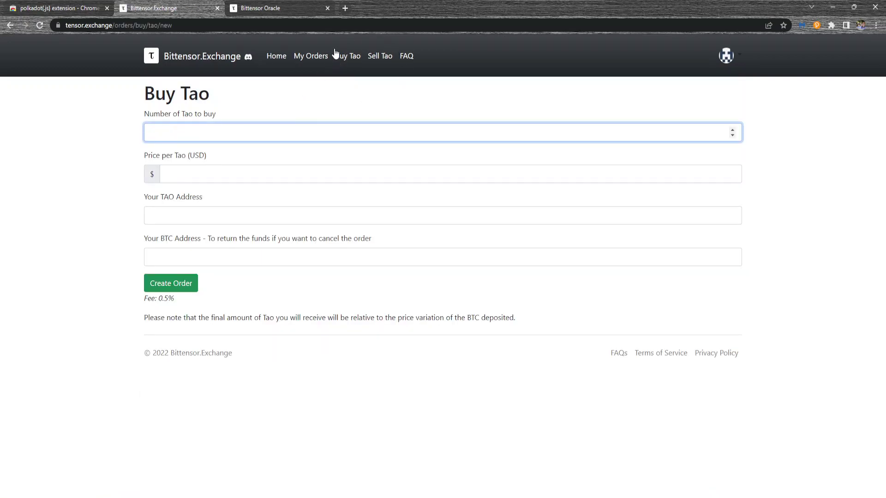
{"action": "type", "text": "10"}
{"action": "left_click", "coordinate": [184, 168]}
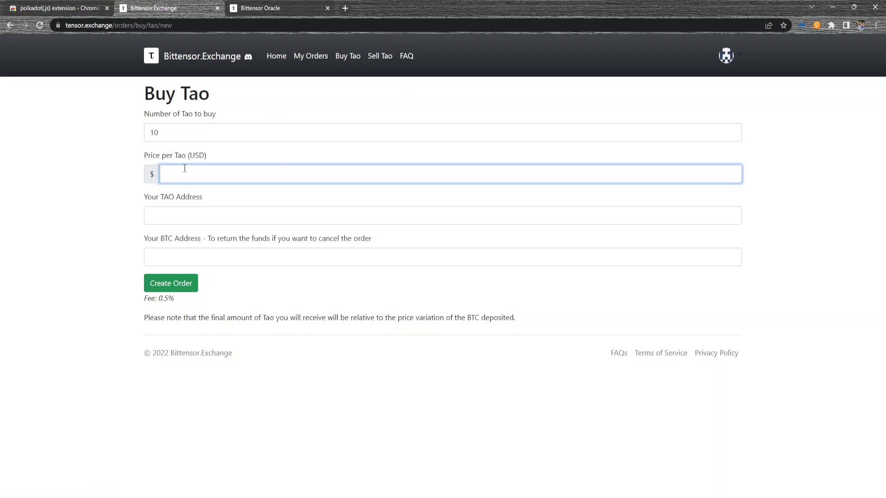
{"action": "type", "text": "36.5"}
{"action": "left_click", "coordinate": [174, 216]}
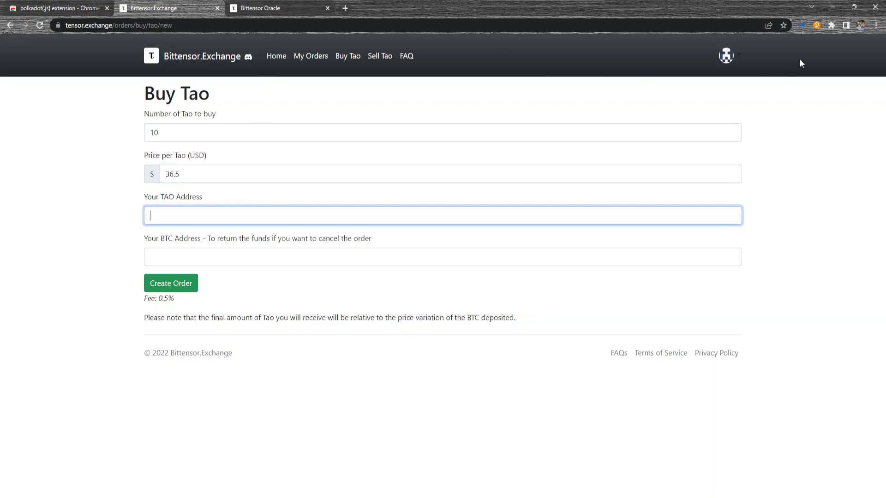
Copy the TAO WALLET address from the wallet and paste it into Your TAO Address.
{"action": "left_click", "coordinate": [817, 26]}
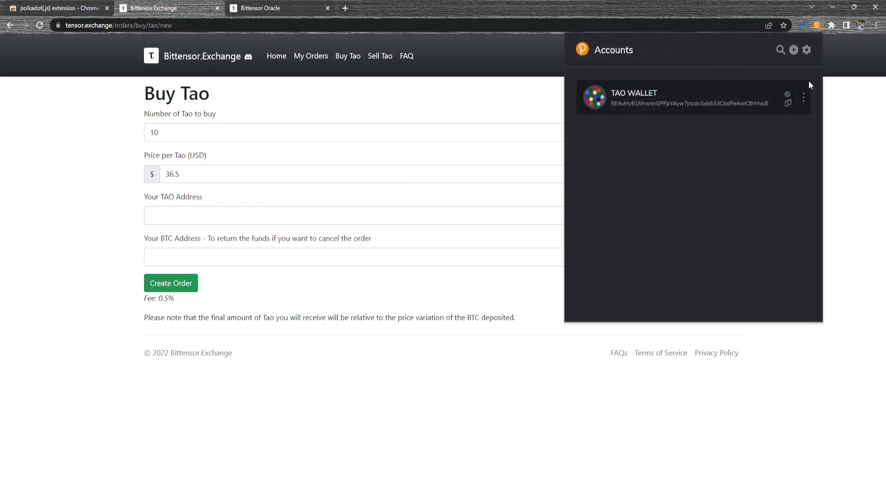
{"action": "left_click", "coordinate": [788, 102]}
{"action": "left_click", "coordinate": [231, 214]}
{"action": "right_click", "coordinate": [231, 214]}
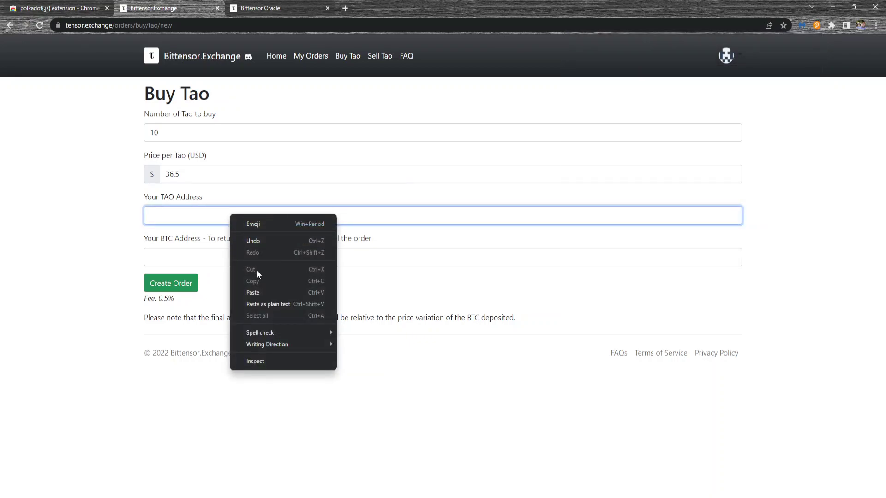
{"action": "left_click", "coordinate": [249, 294]}
{"action": "left_click", "coordinate": [66, 233]}
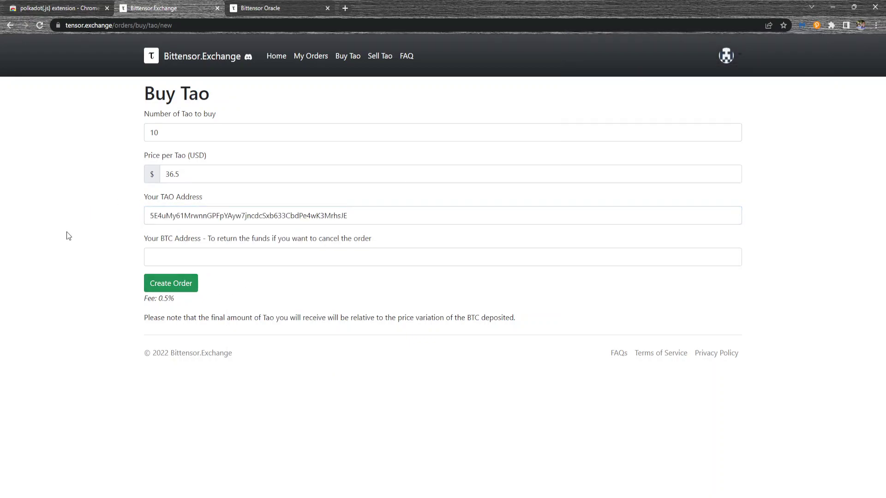
Paste the refund BTC address into the order form and submit the buy order.
{"action": "left_click", "coordinate": [193, 261]}
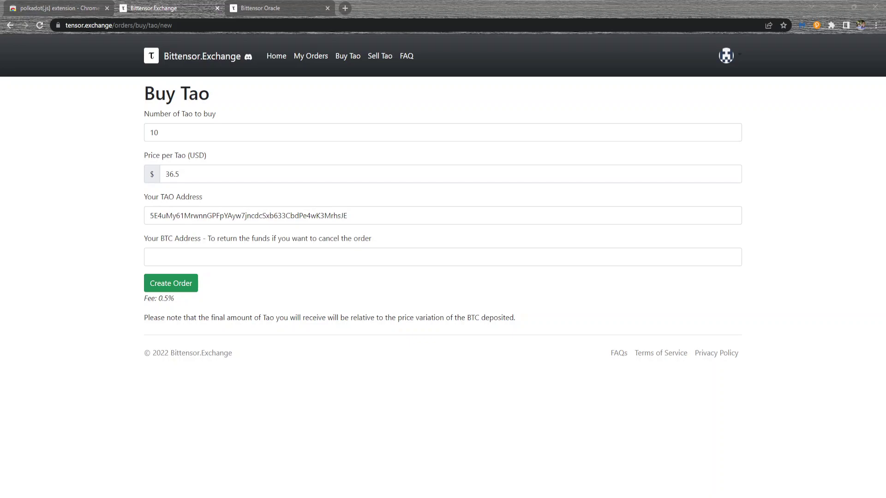
{"action": "left_click", "coordinate": [179, 256]}
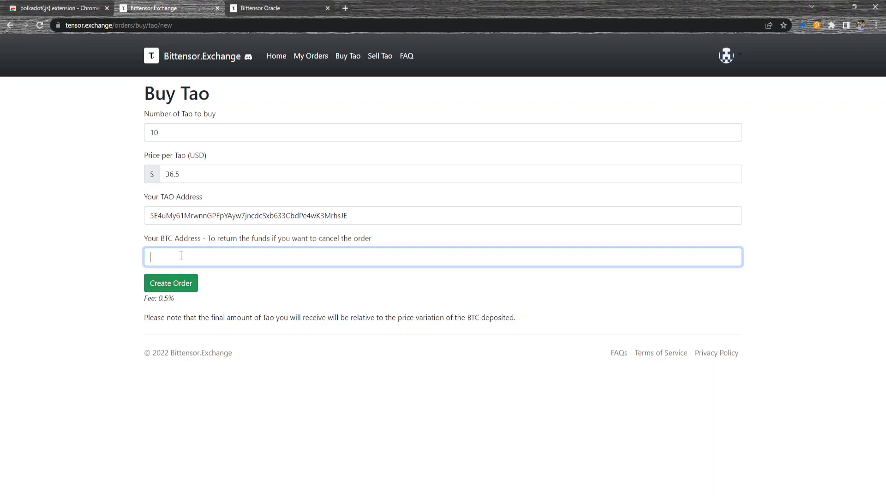
{"action": "right_click", "coordinate": [181, 254]}
{"action": "left_click", "coordinate": [206, 321]}
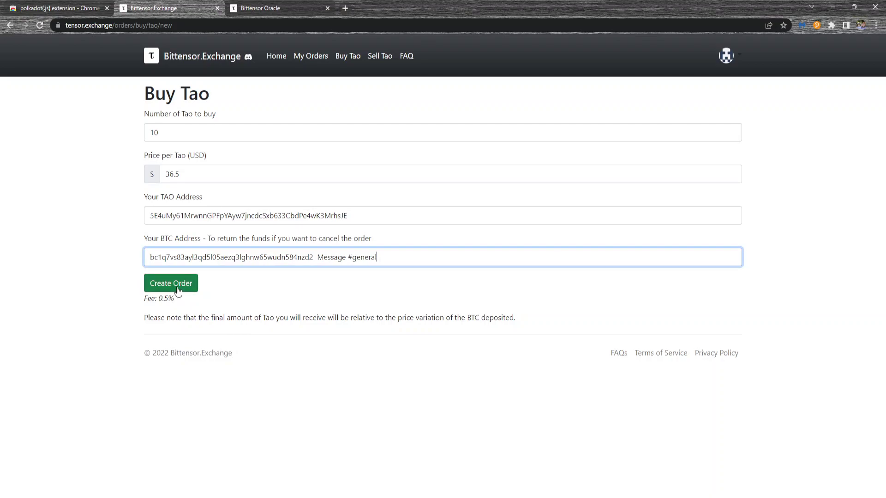
{"action": "left_click", "coordinate": [177, 291]}
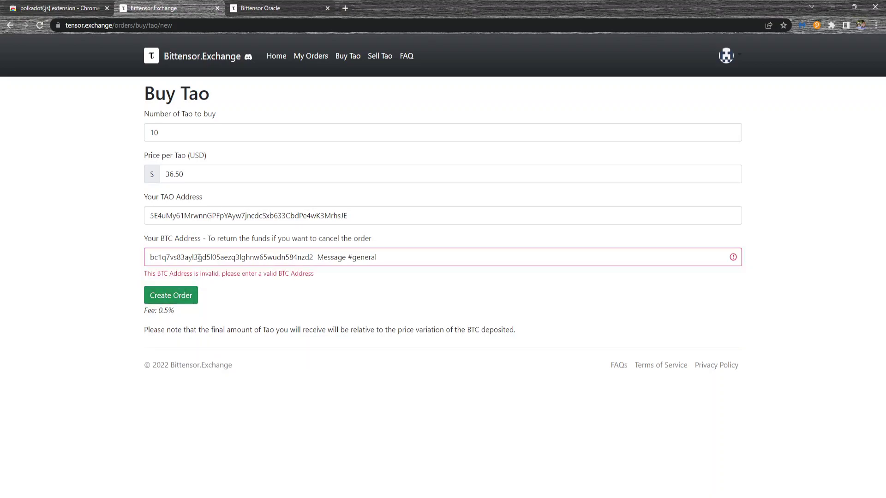
Remove the stray ' Message #general' text from the address and resubmit the order.
{"action": "left_click", "coordinate": [385, 261]}
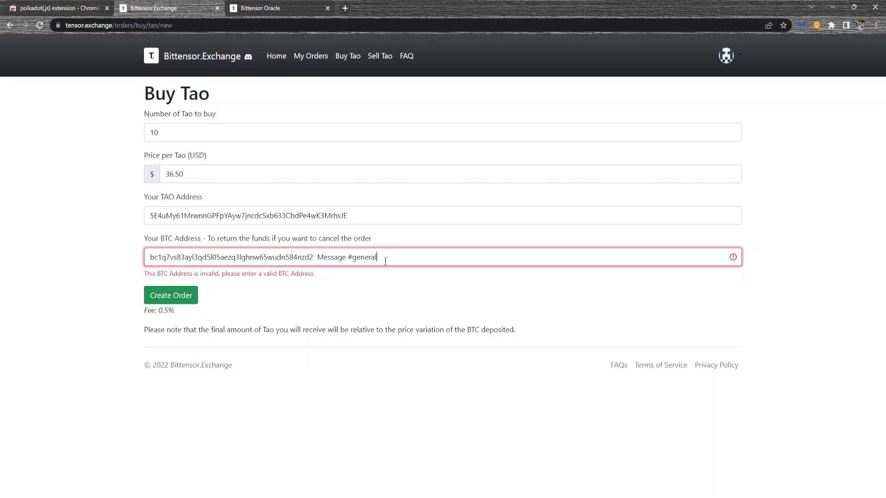
{"action": "key", "text": "BackSpace"}
{"action": "key", "text": "BackSpace"}
{"action": "key", "text": "BackSpace"}
{"action": "key", "text": "BackSpace"}
{"action": "key", "text": "BackSpace"}
{"action": "key", "text": "BackSpace"}
{"action": "key", "text": "BackSpace"}
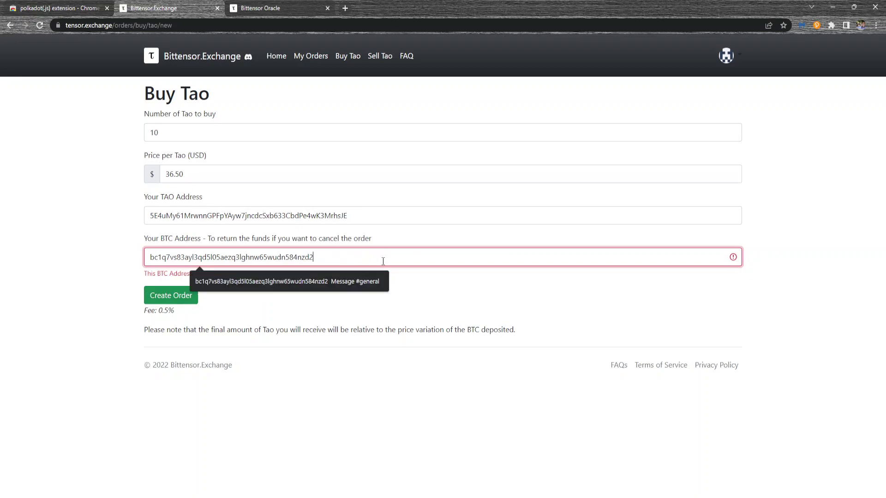
{"action": "left_click", "coordinate": [169, 297]}
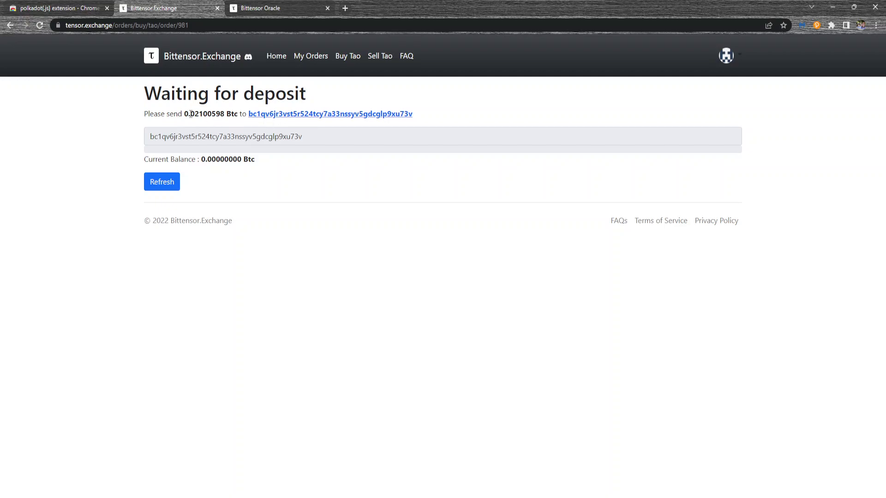
Highlight the 0.02100598 BTC amount to send and refresh the deposit balance.
{"action": "left_click_drag", "start_coordinate": [185, 114], "coordinate": [225, 114]}
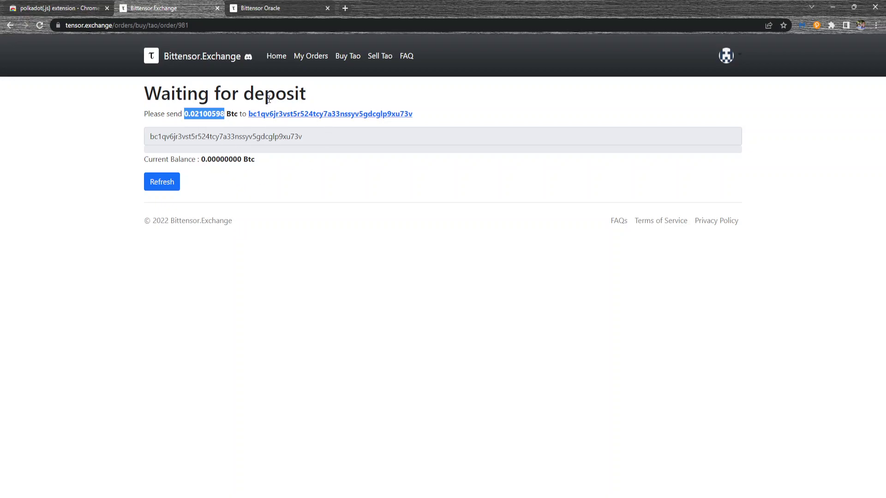
{"action": "left_click", "coordinate": [172, 187]}
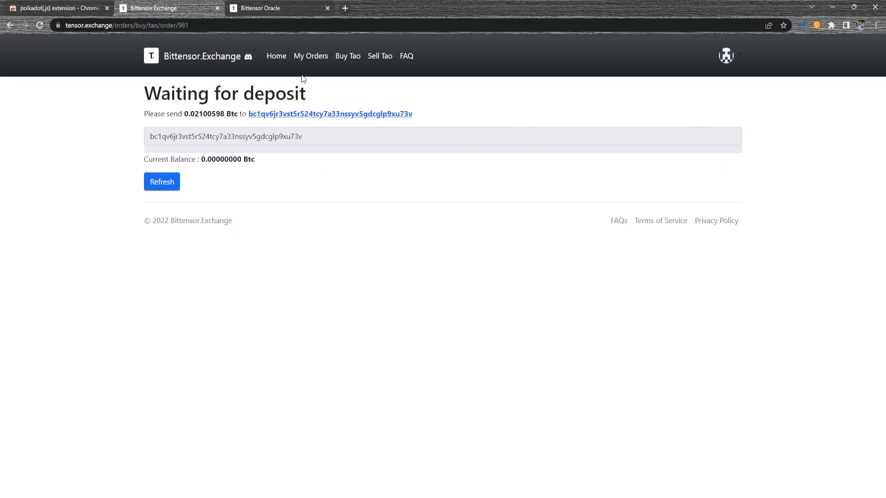
Return to the home page with the open order, then head to the Sell Tao form.
{"action": "left_click", "coordinate": [278, 62]}
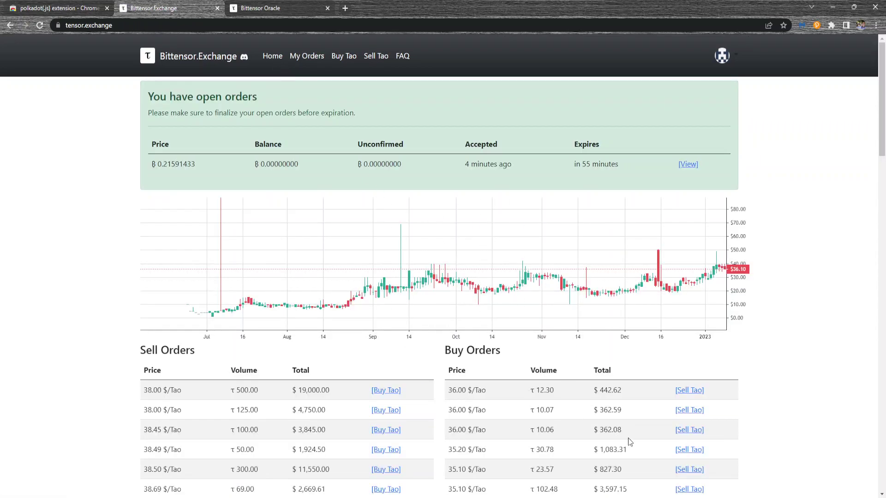
{"action": "scroll", "coordinate": [628, 439], "scroll_direction": "down", "scroll_amount": 3}
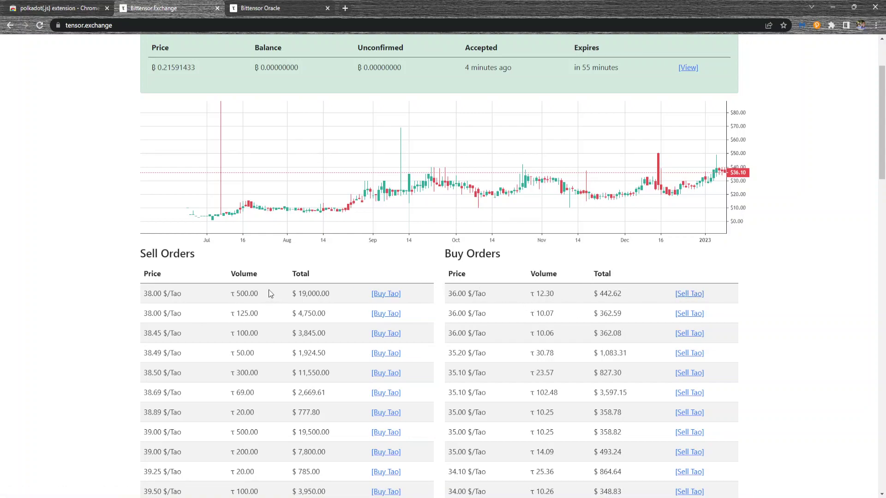
{"action": "scroll", "coordinate": [269, 294], "scroll_direction": "up", "scroll_amount": 2}
{"action": "left_click", "coordinate": [367, 58]}
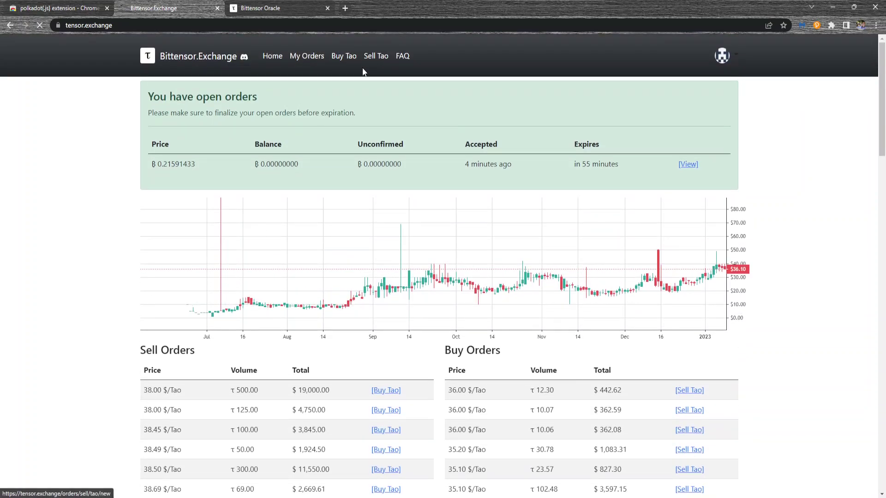
Fill the Sell Tao form with 10 Tao at $3, leaving both addresses blank.
{"action": "left_click", "coordinate": [168, 132]}
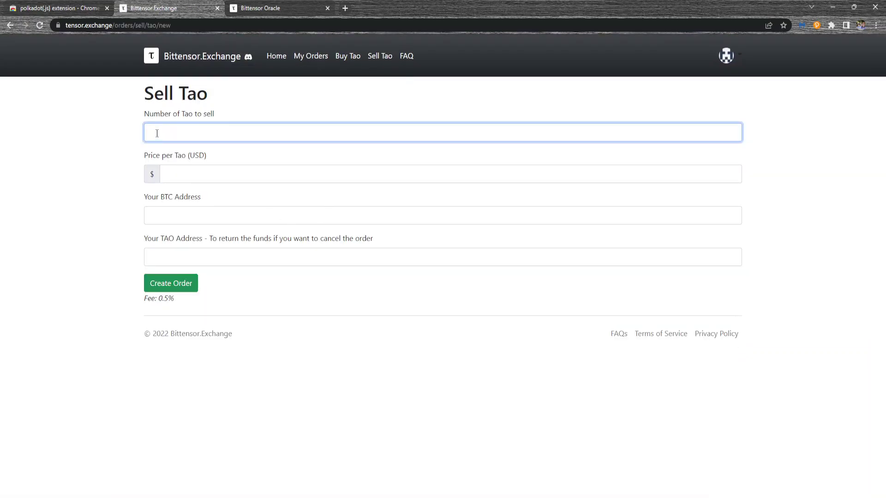
{"action": "type", "text": "10"}
{"action": "left_click", "coordinate": [195, 174]}
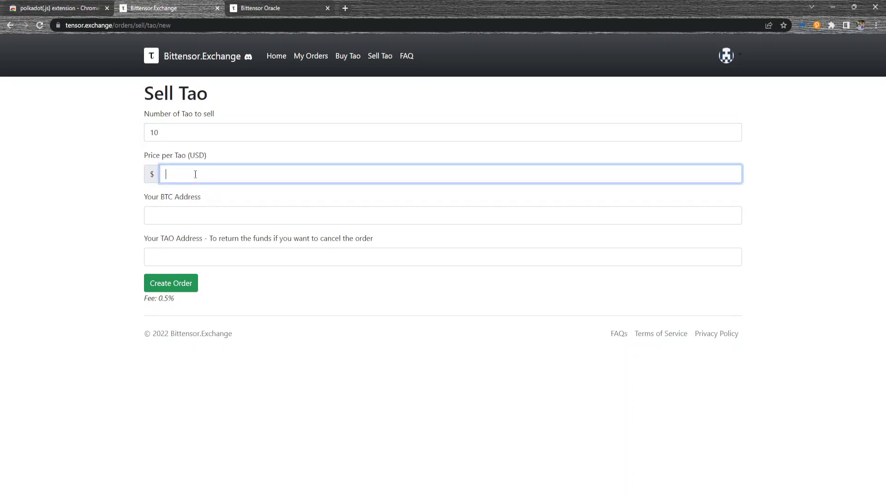
{"action": "type", "text": "3"}
{"action": "left_click", "coordinate": [171, 210]}
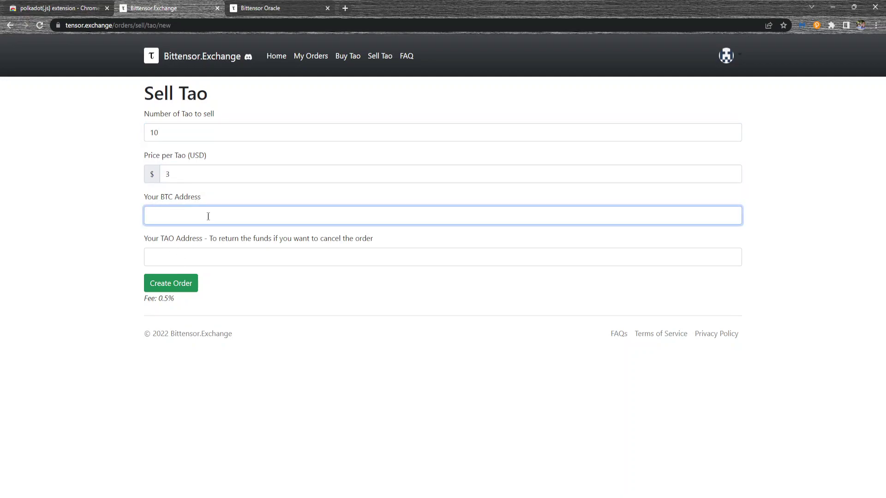
{"action": "left_click", "coordinate": [239, 258]}
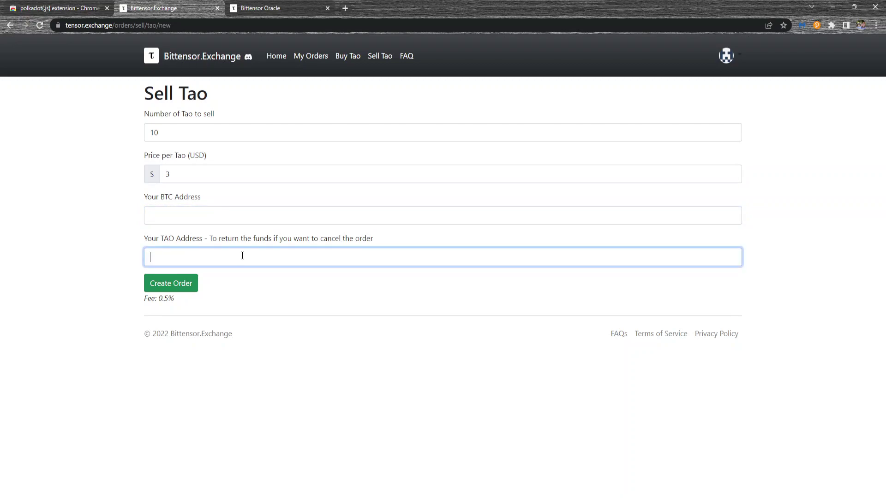
Go back to the home page showing the open order banner and price chart.
{"action": "left_click", "coordinate": [280, 60]}
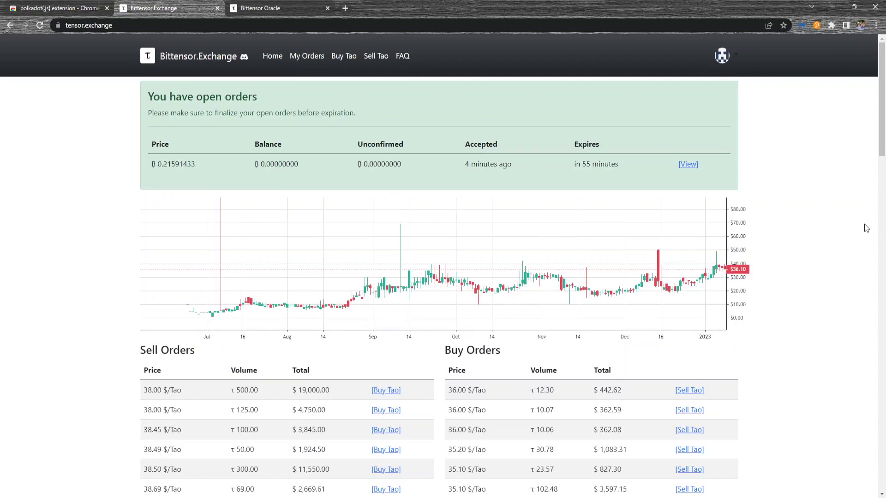
{"action": "scroll", "coordinate": [831, 235], "scroll_direction": "down", "scroll_amount": 3}
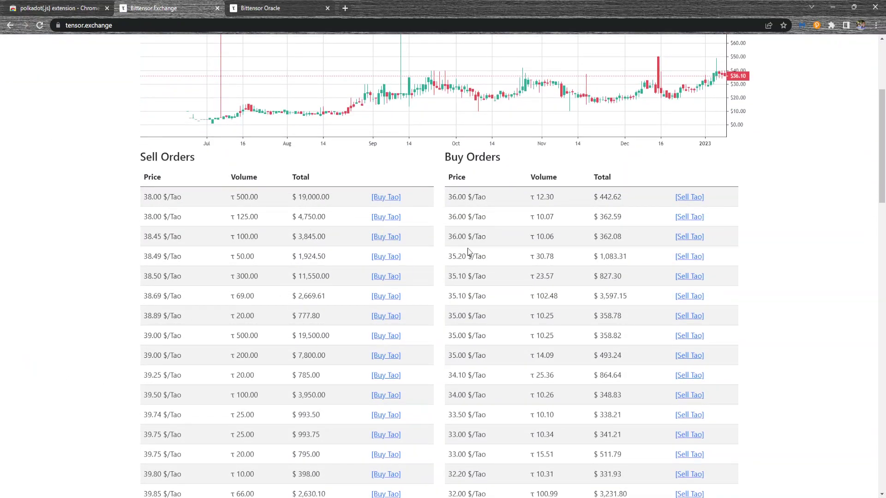
{"action": "scroll", "coordinate": [427, 262], "scroll_direction": "up", "scroll_amount": 1}
{"action": "scroll", "coordinate": [427, 262], "scroll_direction": "up", "scroll_amount": 3}
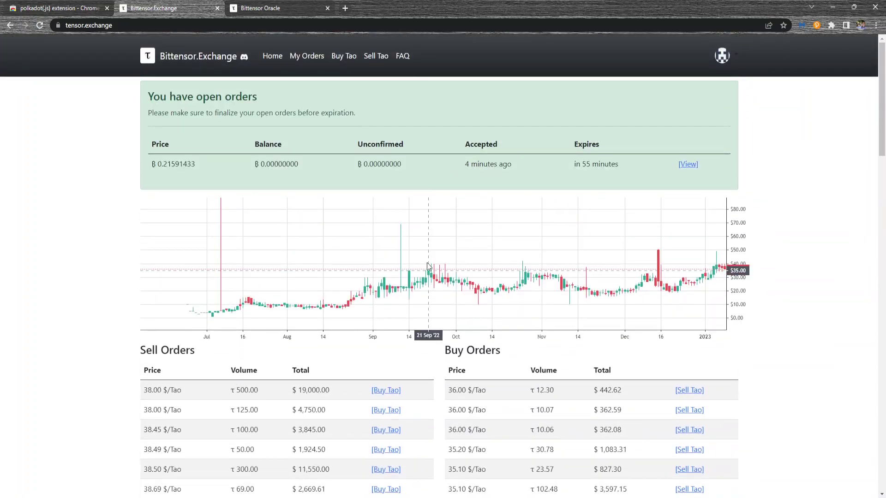